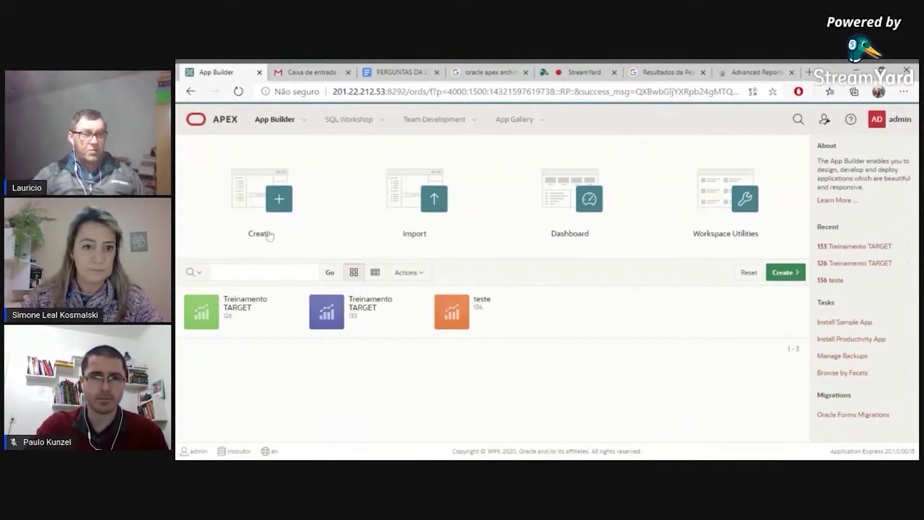
# Switch the workspace language to Português (Brasil) from the APEX home page.
pyautogui.click(227, 120)
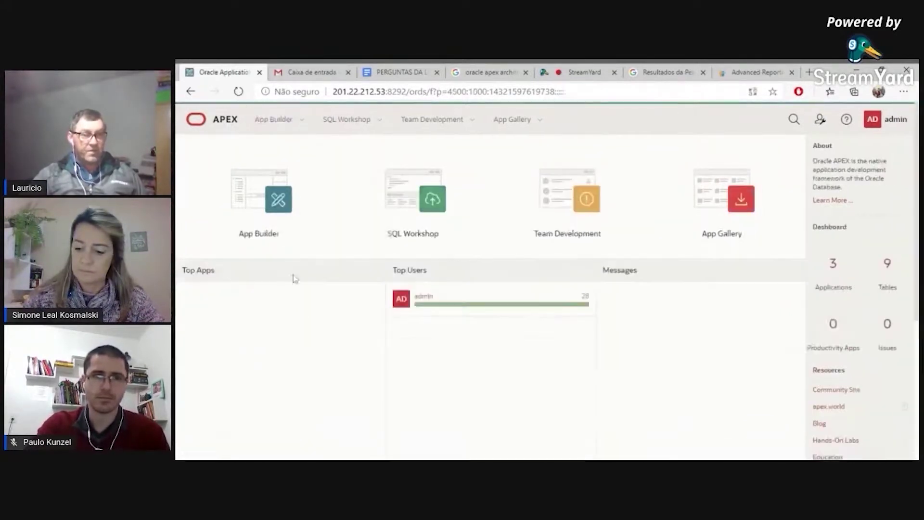
pyautogui.scroll(-5, 299, 337)
pyautogui.scroll(-1, 300, 343)
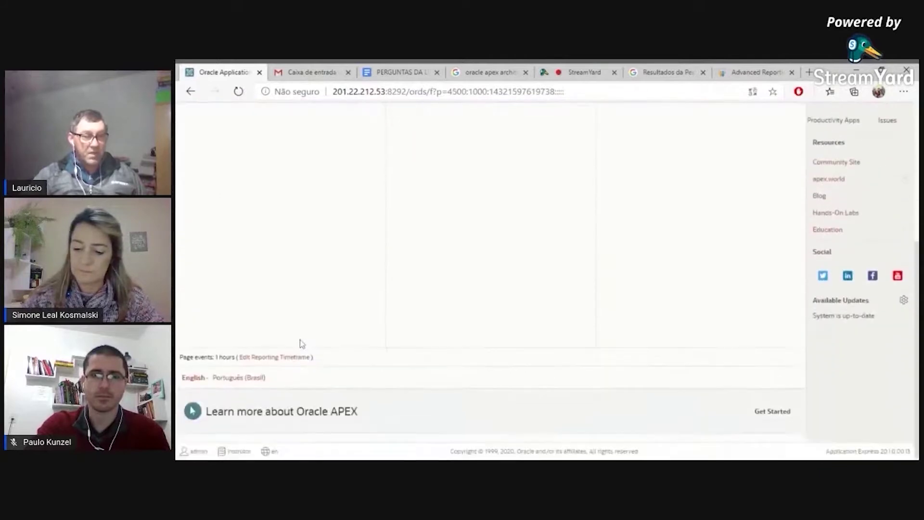
pyautogui.click(241, 378)
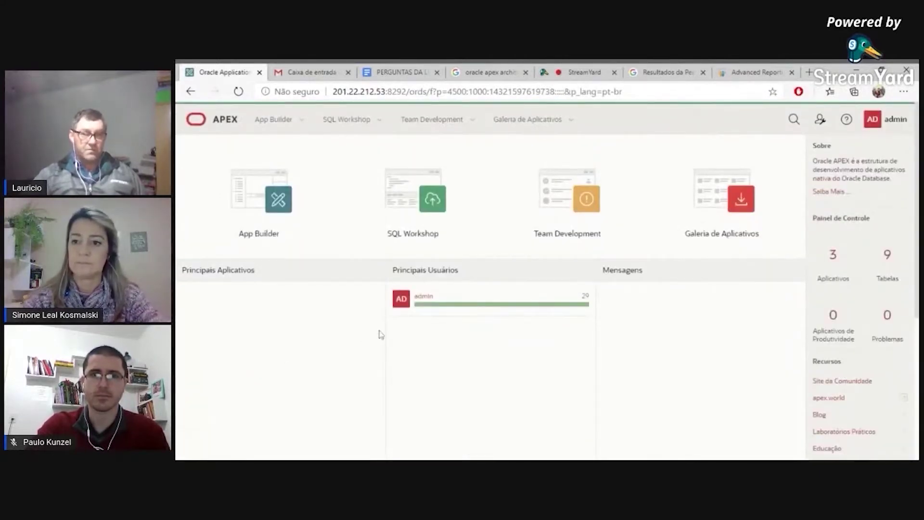
pyautogui.scroll(-5, 378, 334)
pyautogui.click(237, 374)
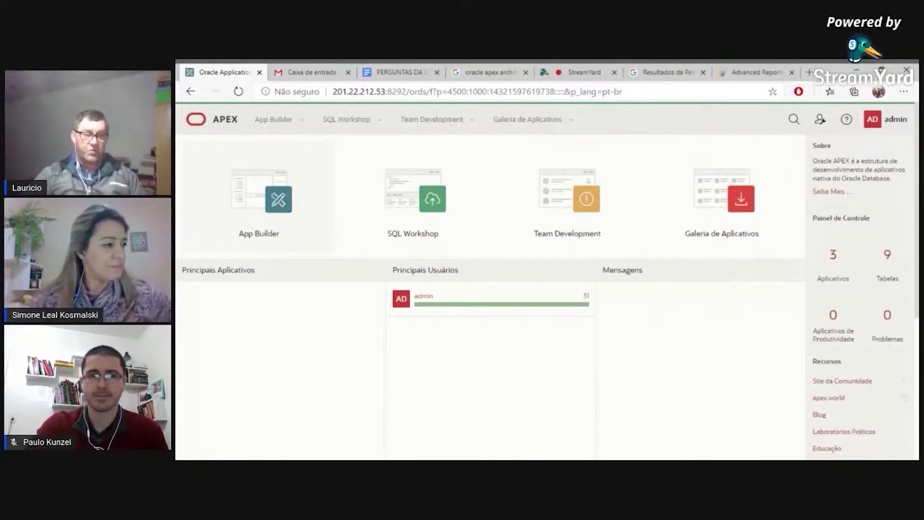
# Start a new application from scratch in App Builder and name it Vendas Target.
pyautogui.click(272, 220)
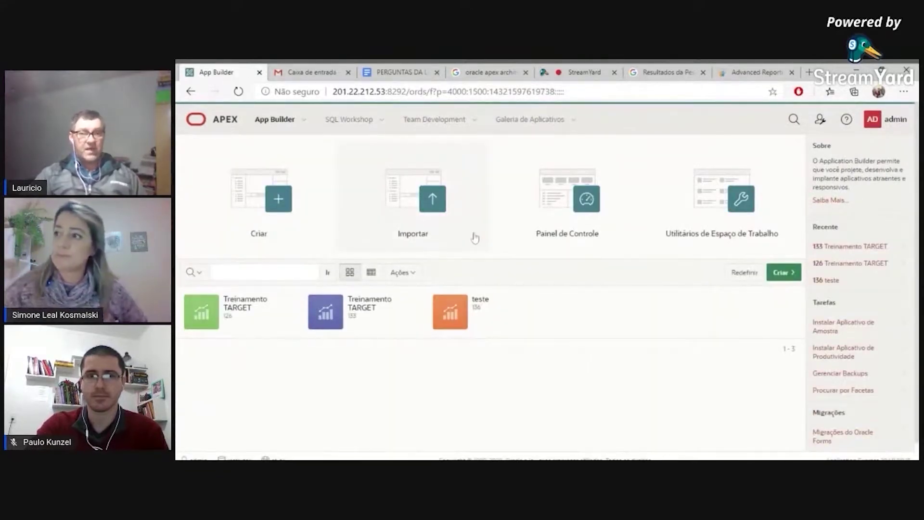
pyautogui.click(302, 213)
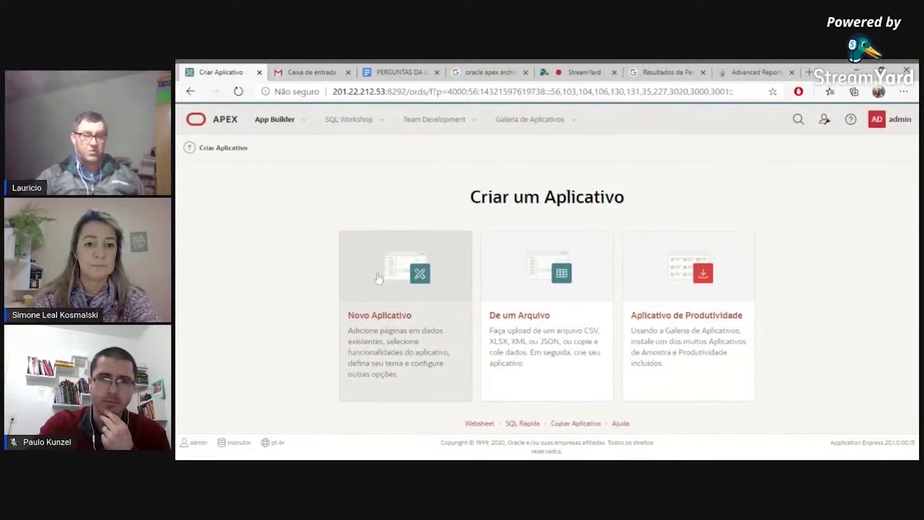
pyautogui.click(401, 302)
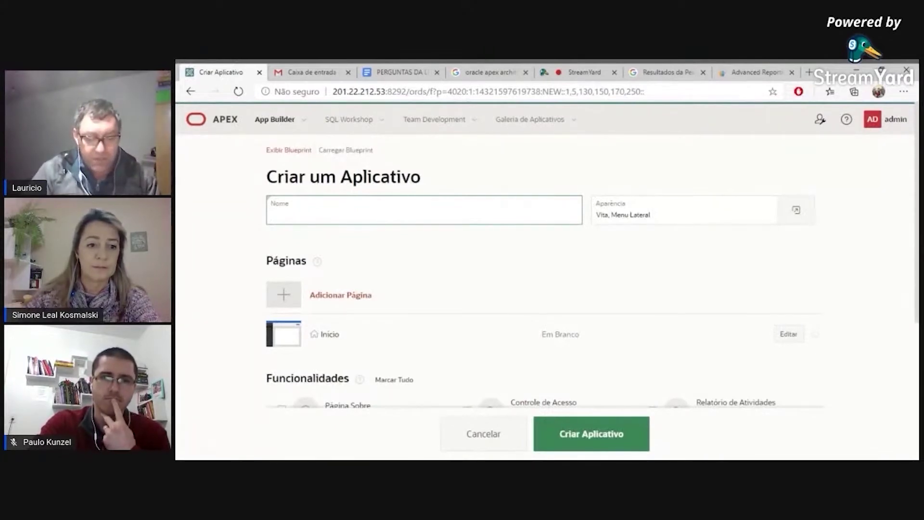
pyautogui.write('Vendas')
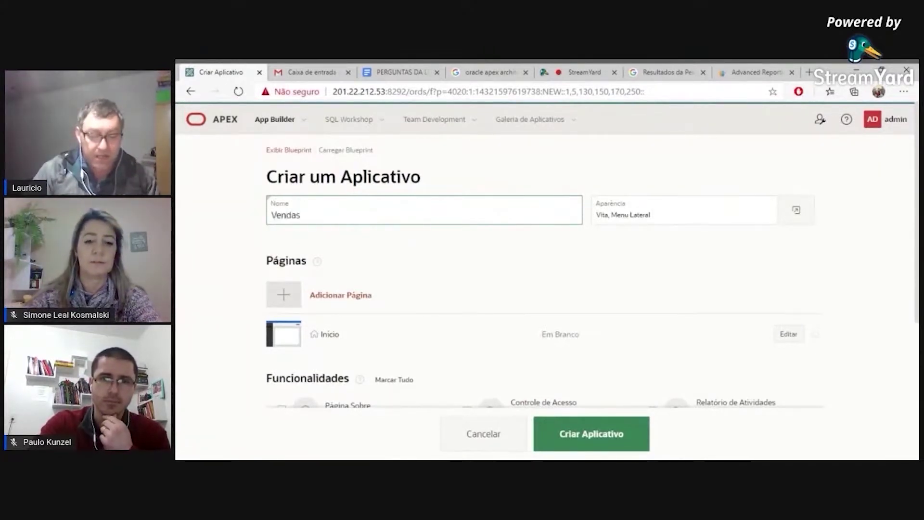
pyautogui.write(' Target')
pyautogui.press('Tab')
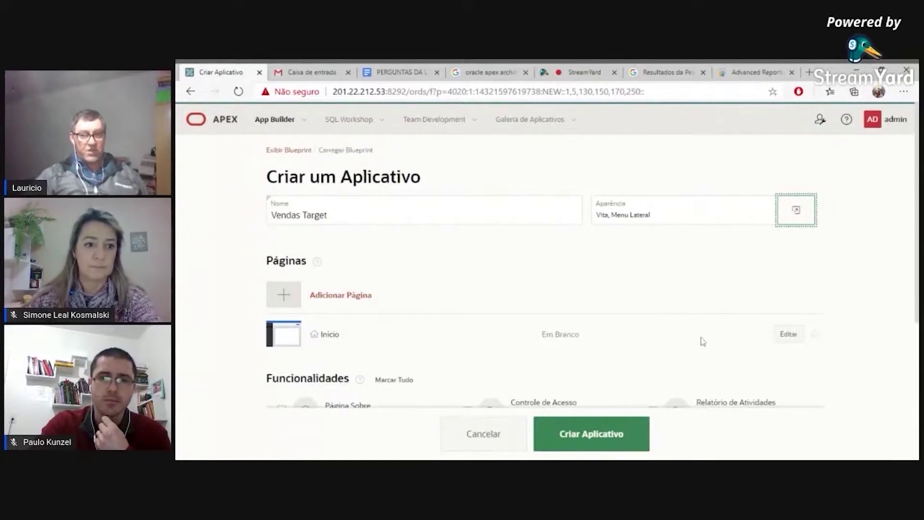
# Delete the default blank Início page from the new application.
pyautogui.click(786, 336)
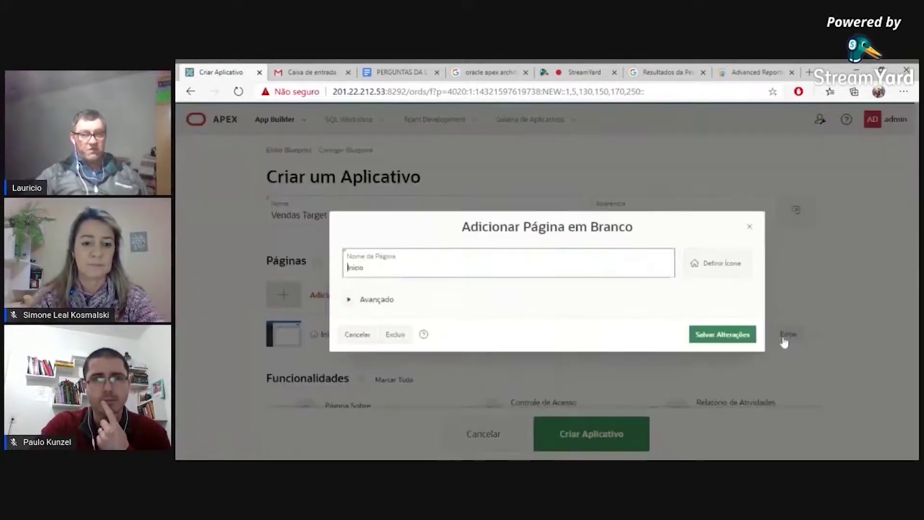
pyautogui.click(394, 339)
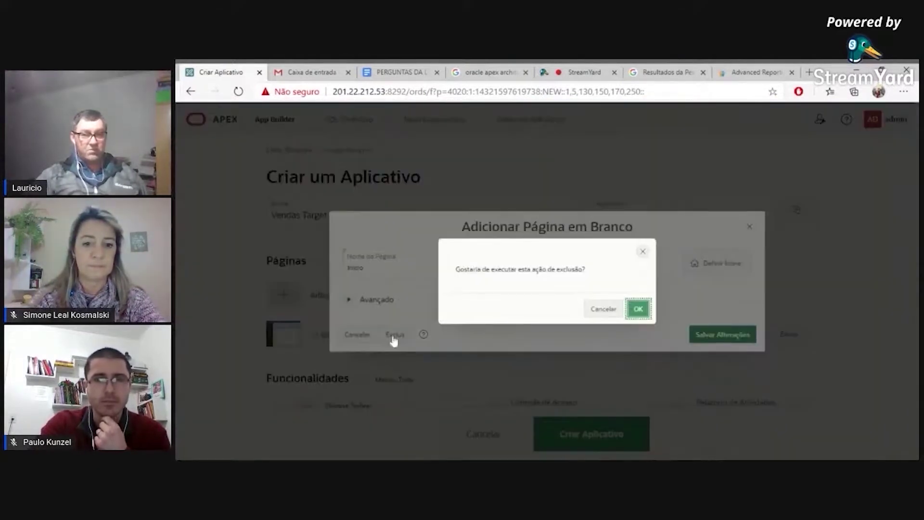
pyautogui.click(638, 308)
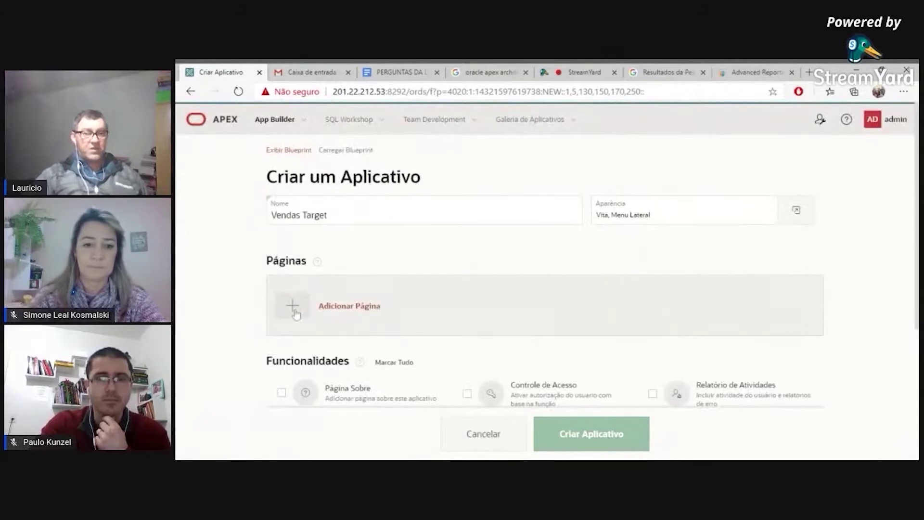
# Add a form page named Cadastro de Clientes based on the TCLIENTES table, with a report included.
pyautogui.click(346, 308)
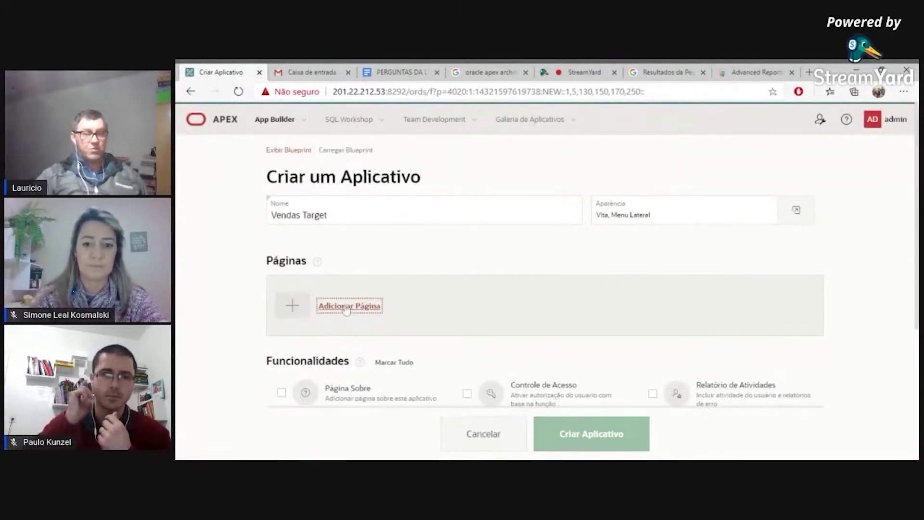
pyautogui.click(347, 309)
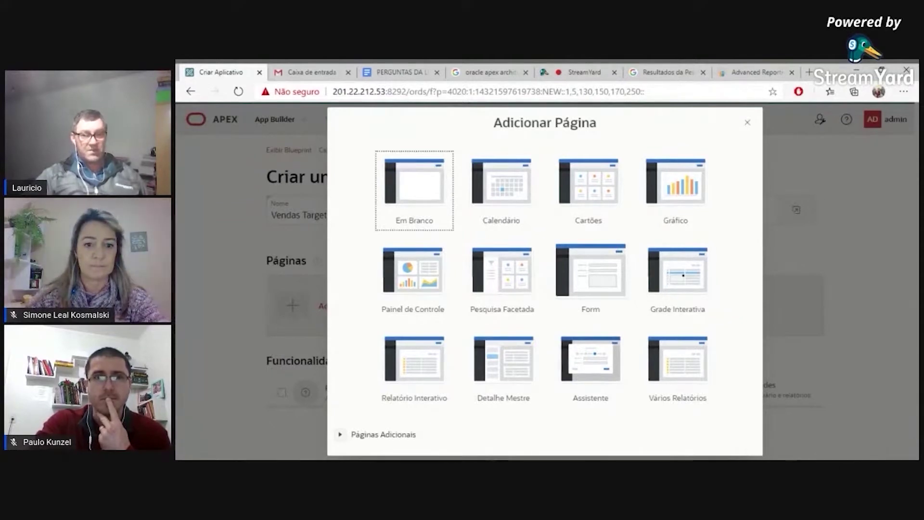
pyautogui.click(596, 282)
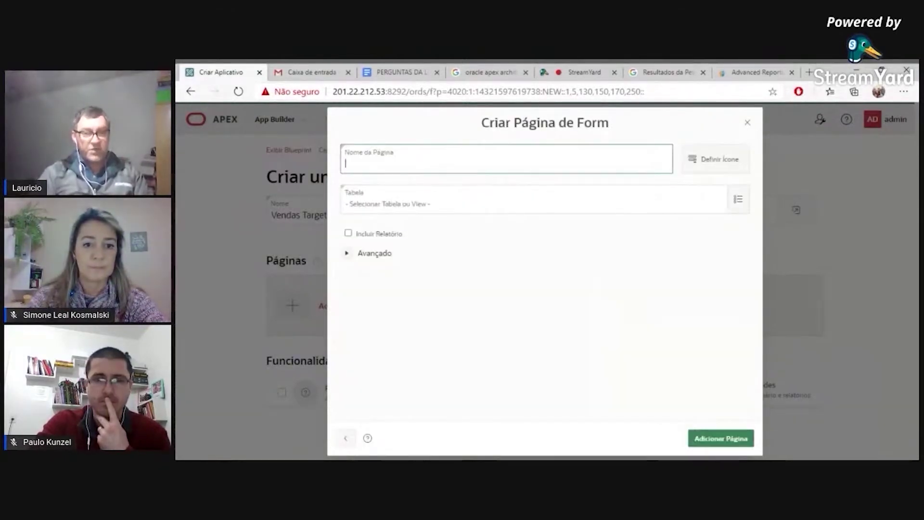
pyautogui.write('Cadastro')
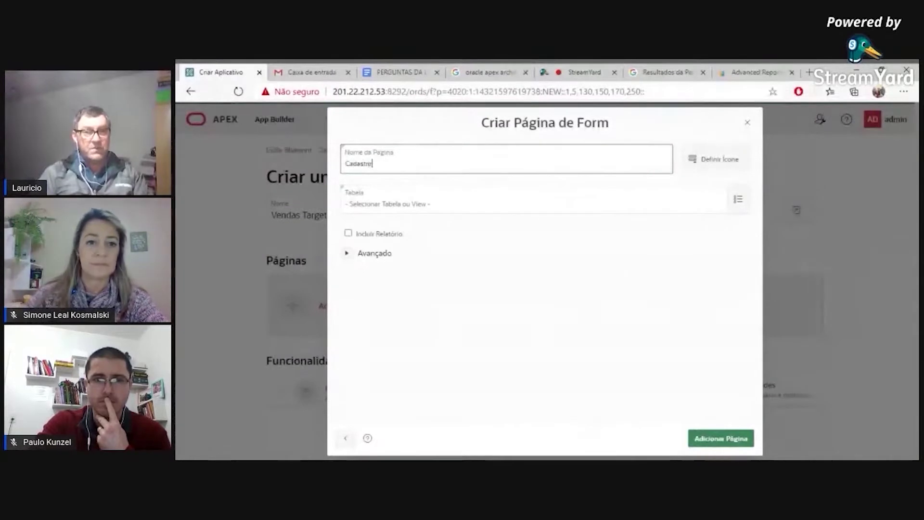
pyautogui.write(' de Clientes')
pyautogui.press('Tab')
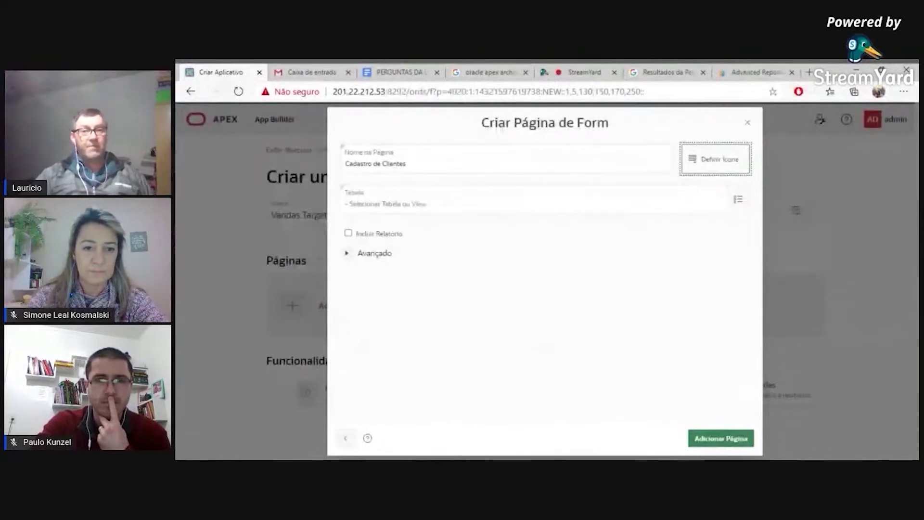
pyautogui.click(736, 211)
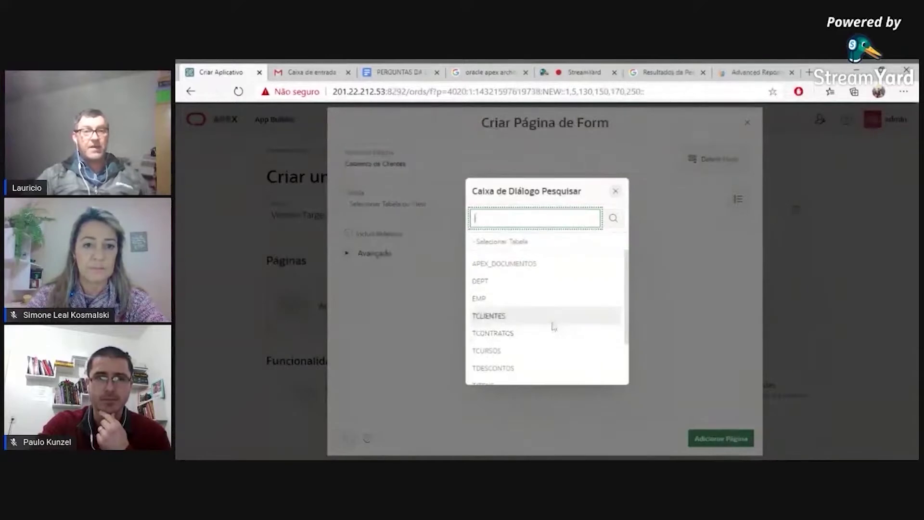
pyautogui.click(556, 325)
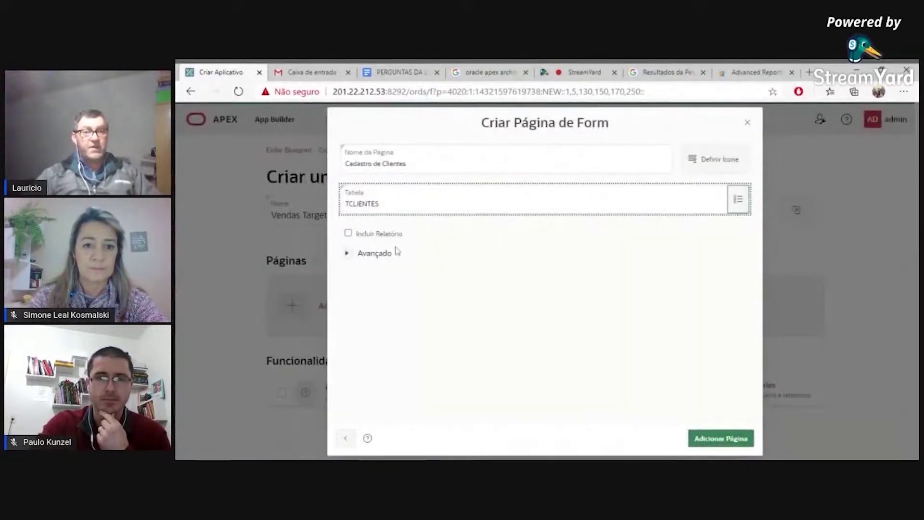
pyautogui.click(383, 235)
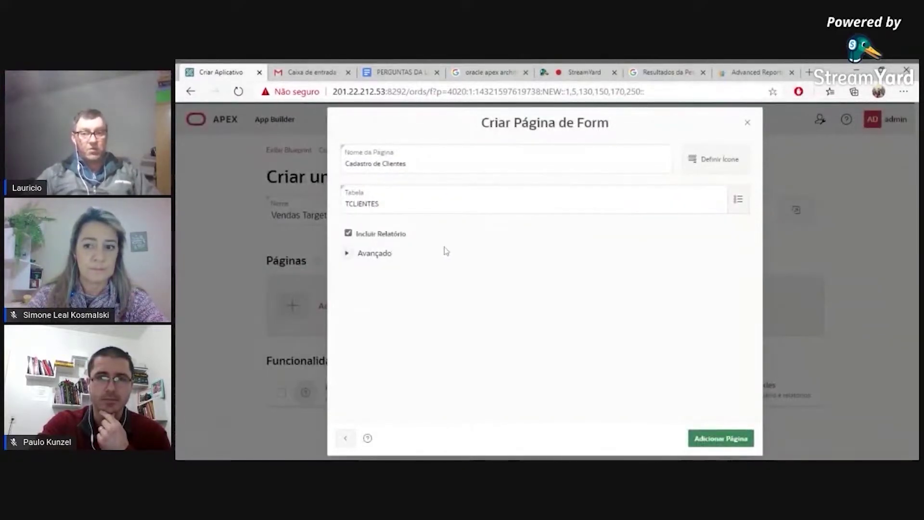
pyautogui.click(708, 443)
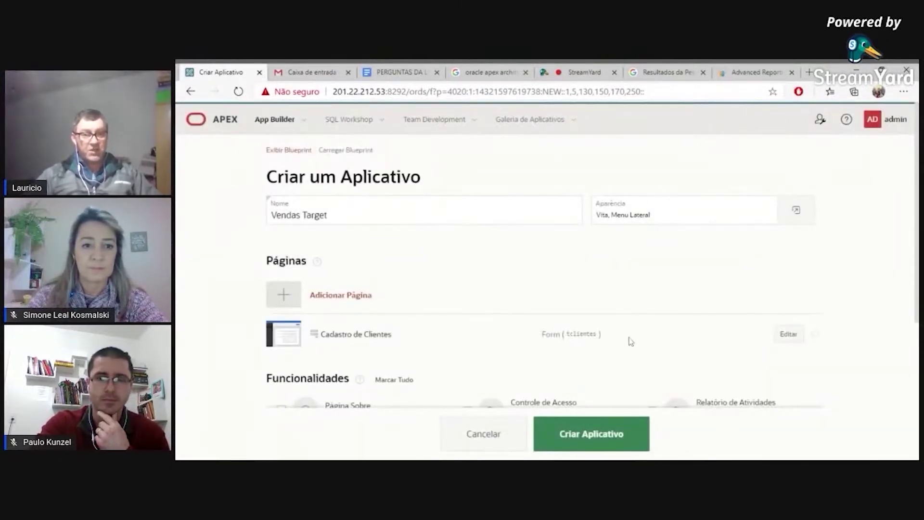
# Add a form page named Cadastro de Cursos based on the TCURSOS table, with a report included.
pyautogui.click(345, 301)
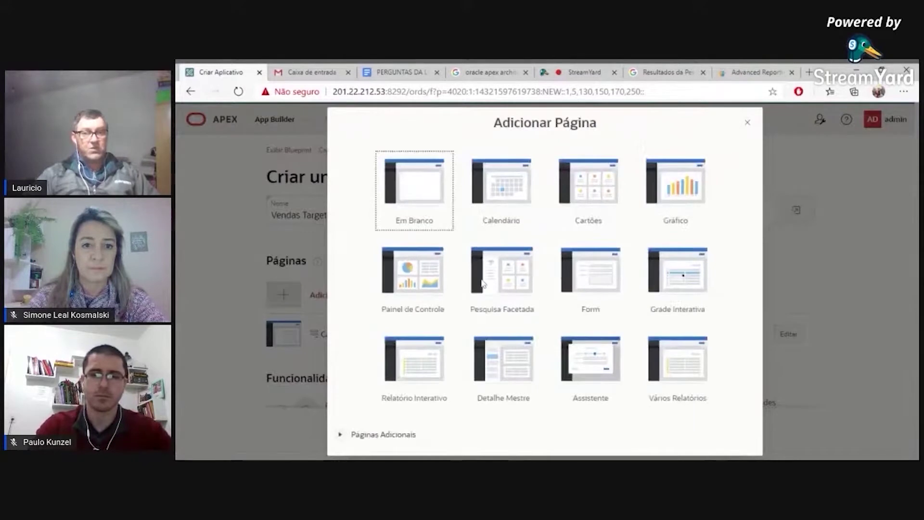
pyautogui.click(606, 280)
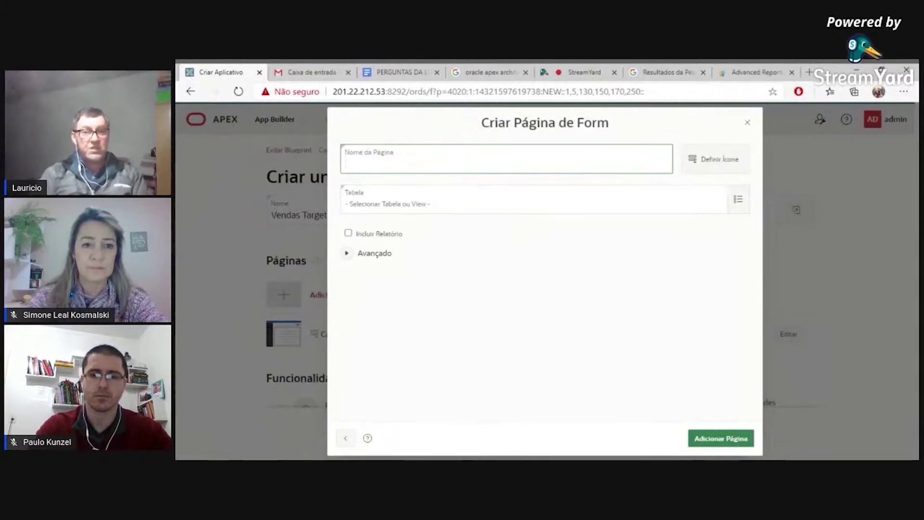
pyautogui.write('Cadastro')
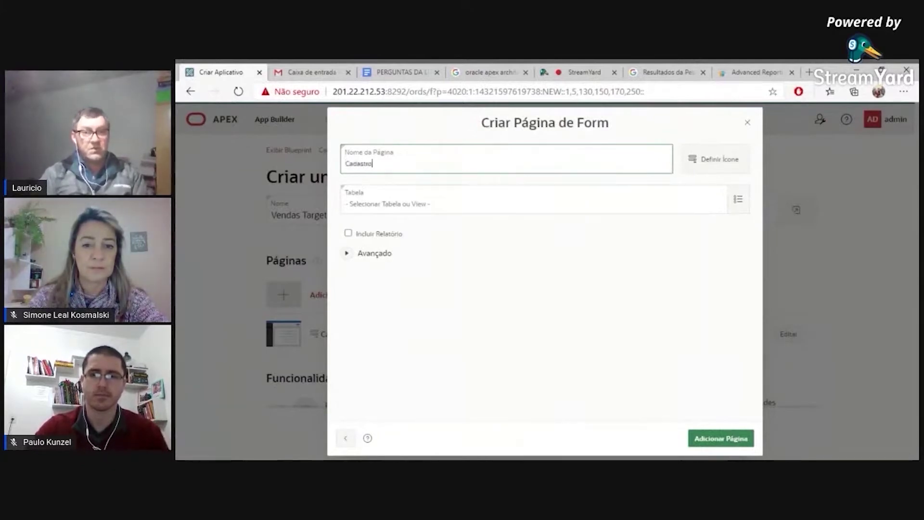
pyautogui.write(' de Cursos')
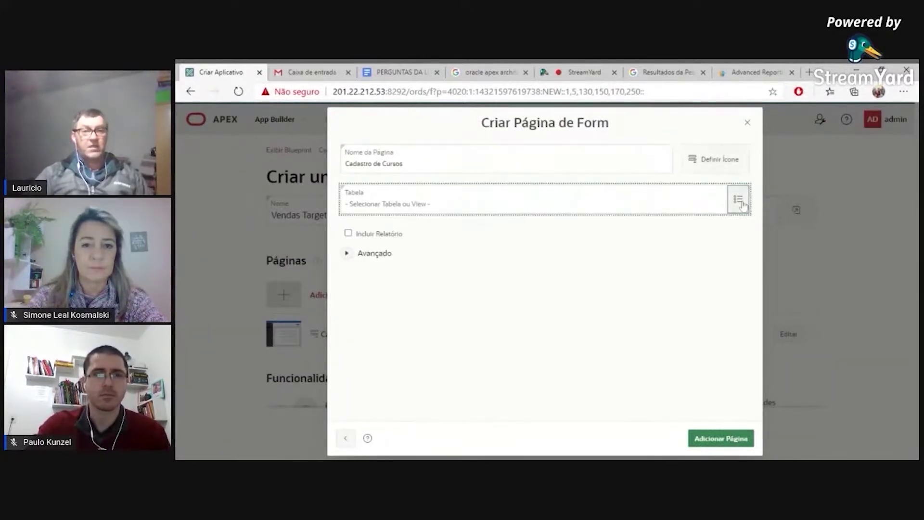
pyautogui.click(738, 199)
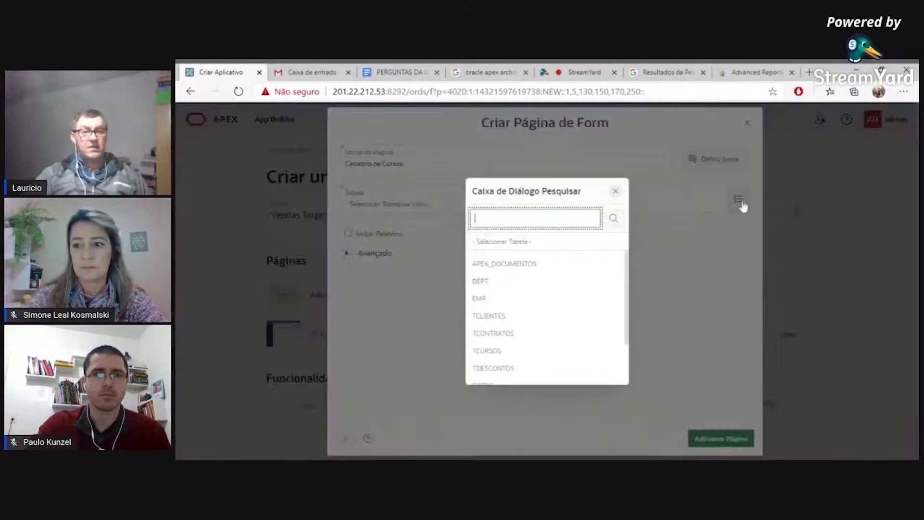
pyautogui.click(513, 350)
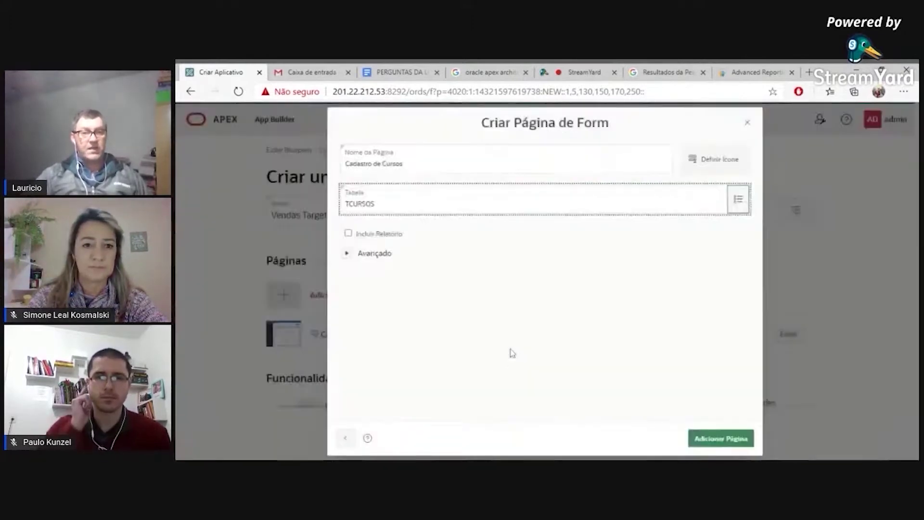
pyautogui.click(394, 236)
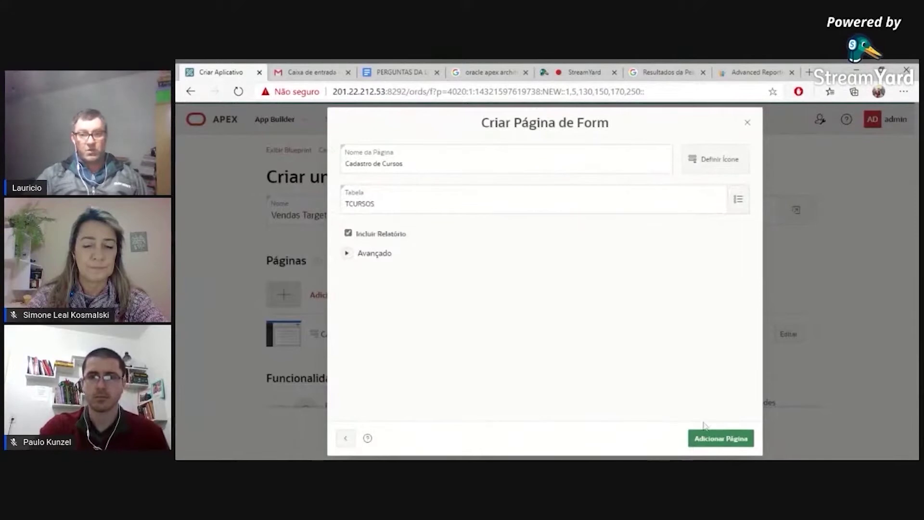
pyautogui.click(716, 439)
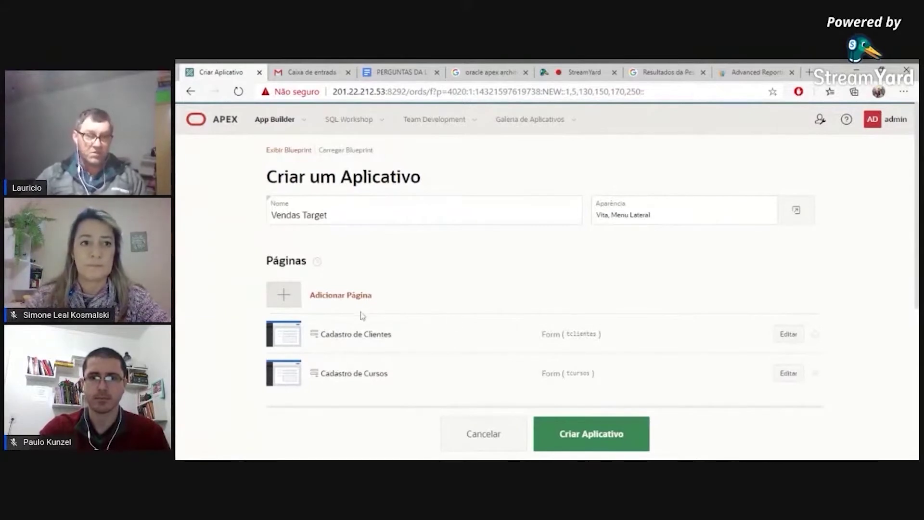
# Start a side-by-side master-detail page on the TCONTRATOS table, with DT_COMPRA as primary display column and TOTAL as secondary.
pyautogui.click(345, 297)
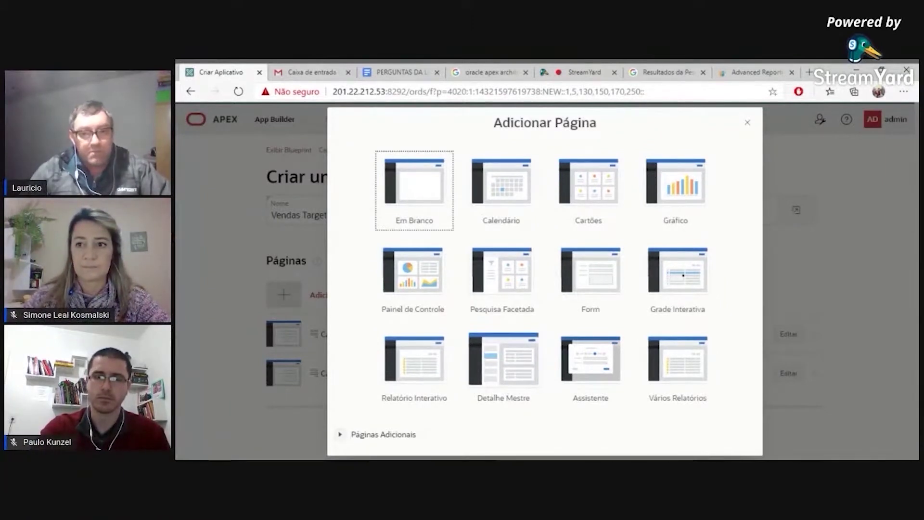
pyautogui.click(506, 389)
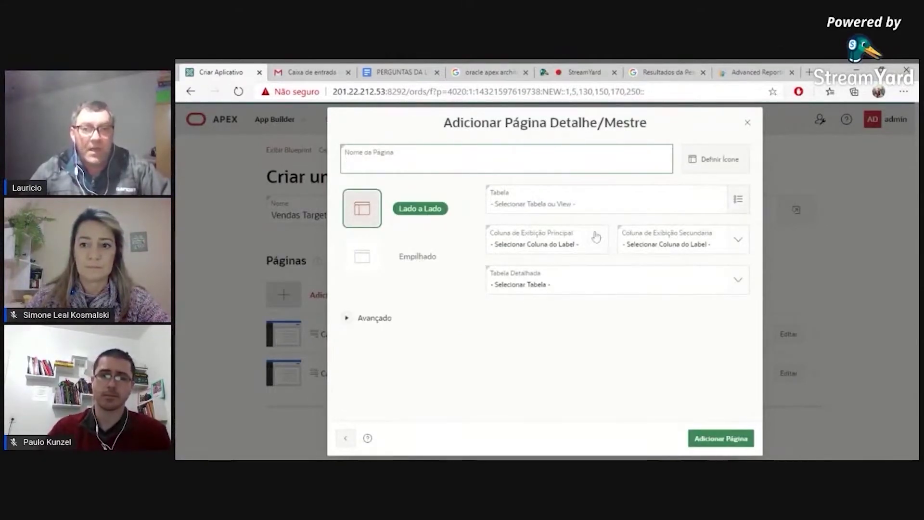
pyautogui.click(739, 199)
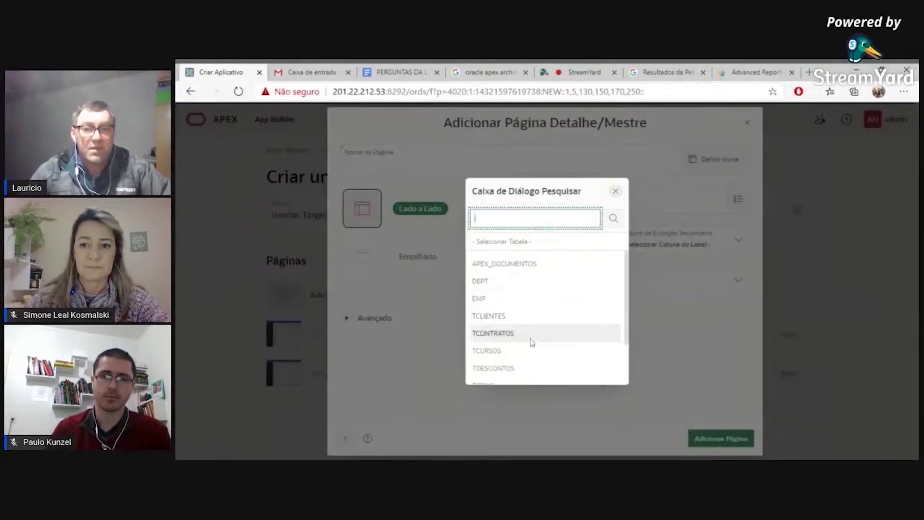
pyautogui.click(531, 339)
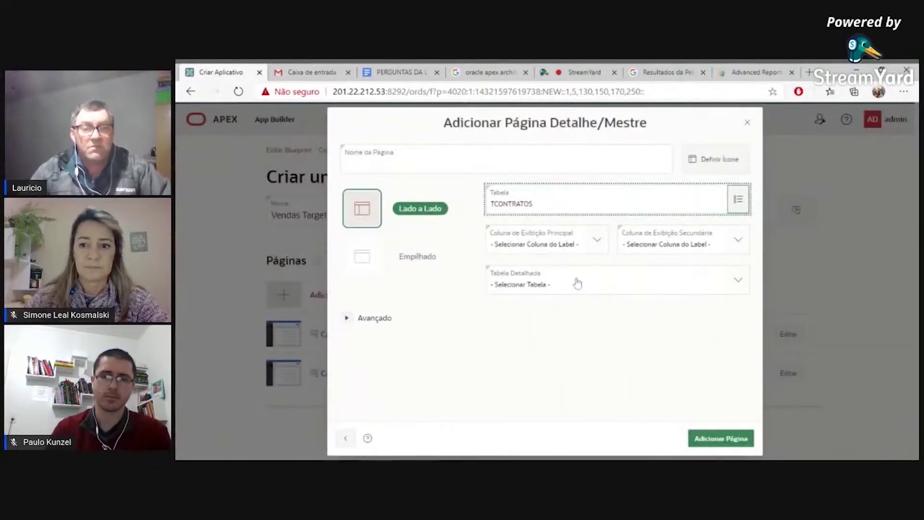
pyautogui.click(564, 260)
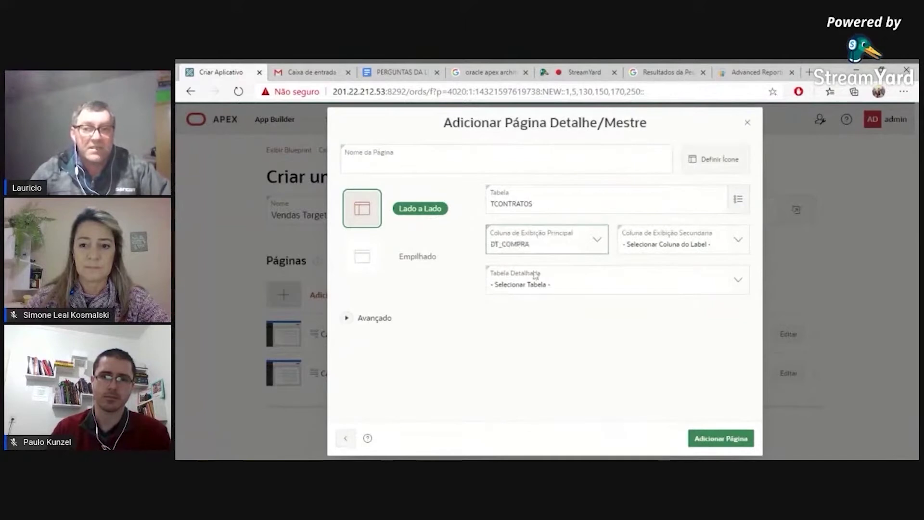
pyautogui.click(741, 249)
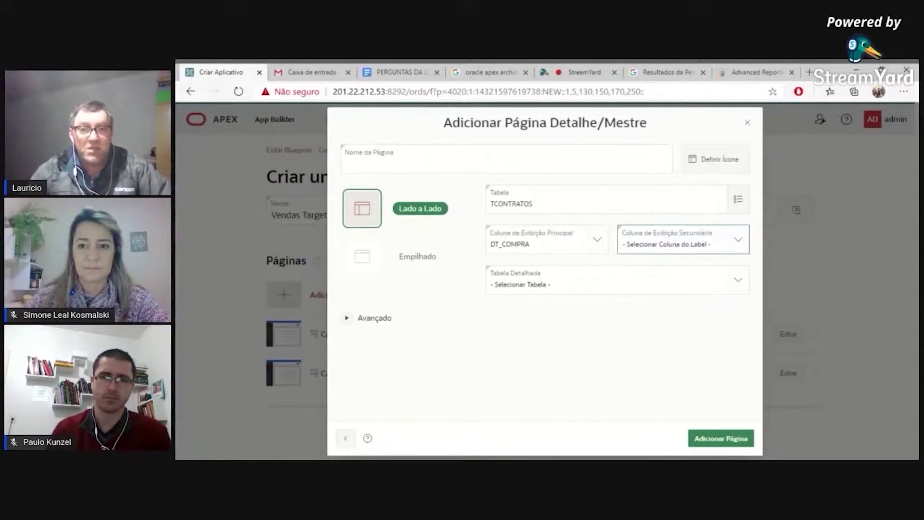
pyautogui.click(632, 244)
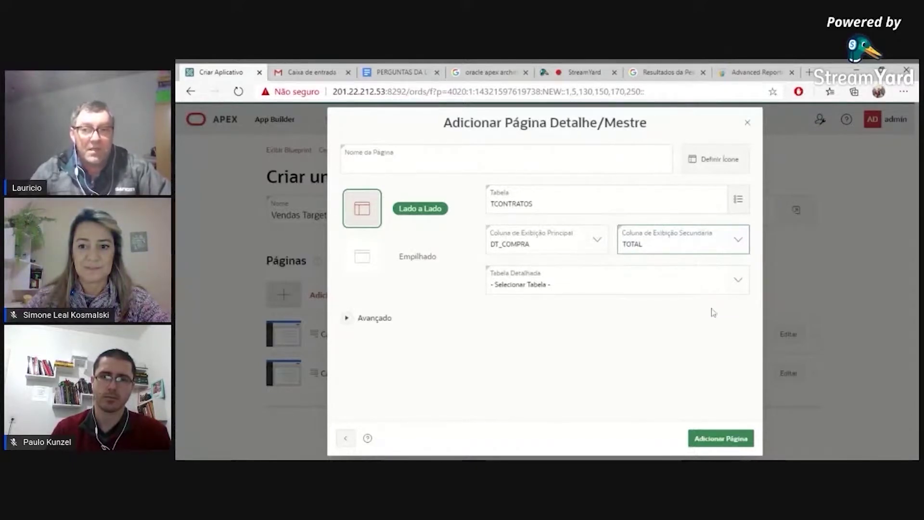
# Set TITENS as the detail table, name the page Manutenção de Contratos, and add it to the application.
pyautogui.click(741, 288)
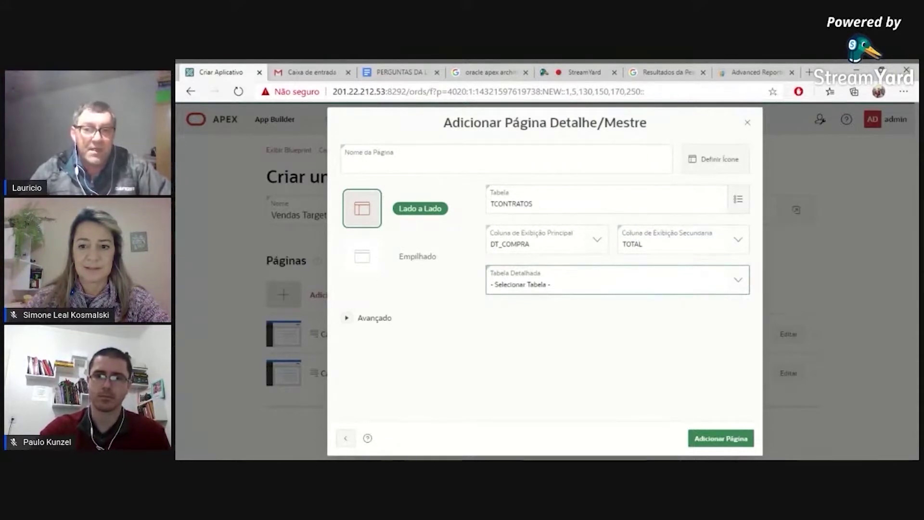
pyautogui.click(602, 309)
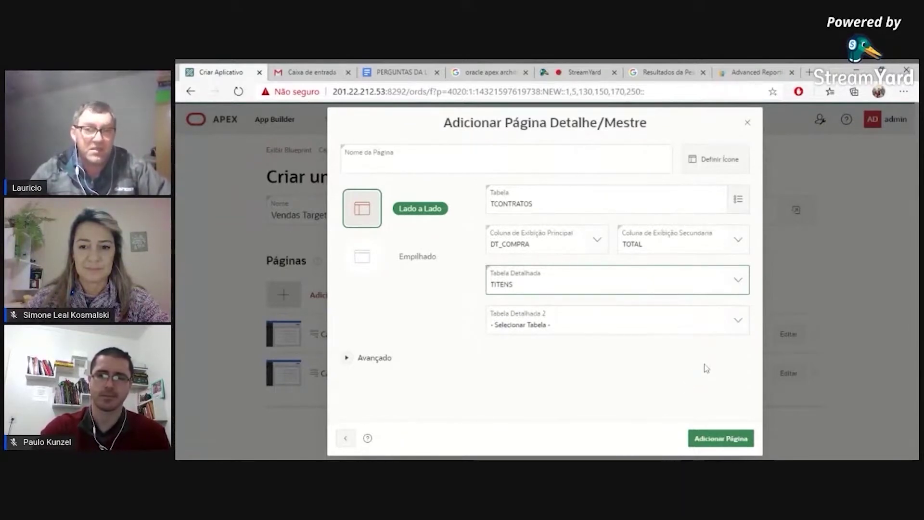
pyautogui.click(721, 439)
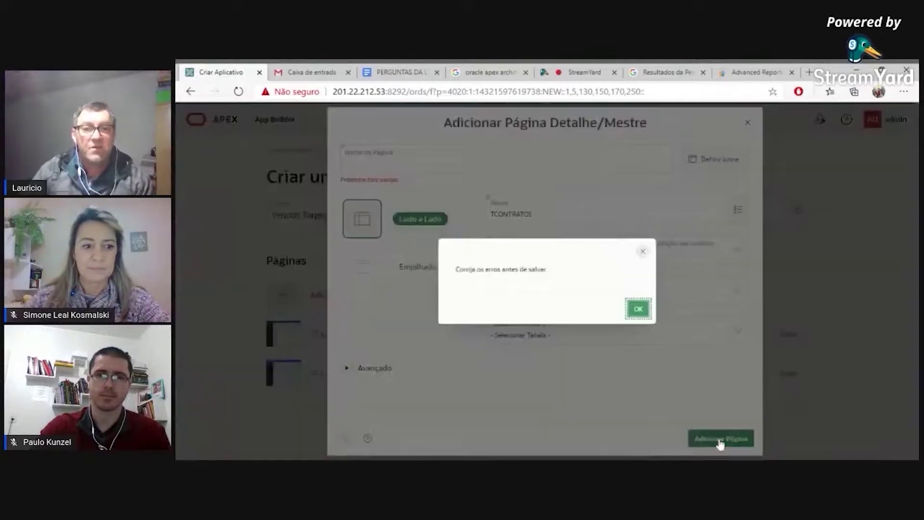
pyautogui.click(640, 309)
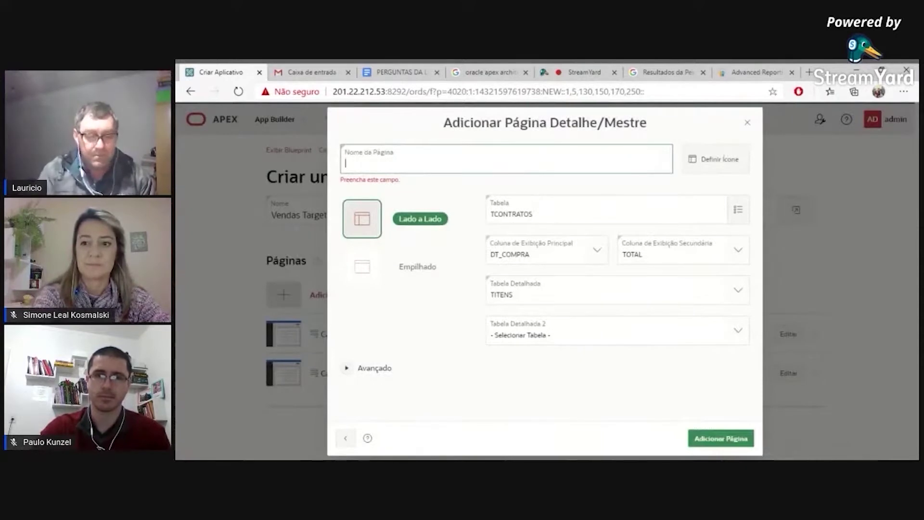
pyautogui.write('Manutenção de Contratos')
pyautogui.click(724, 439)
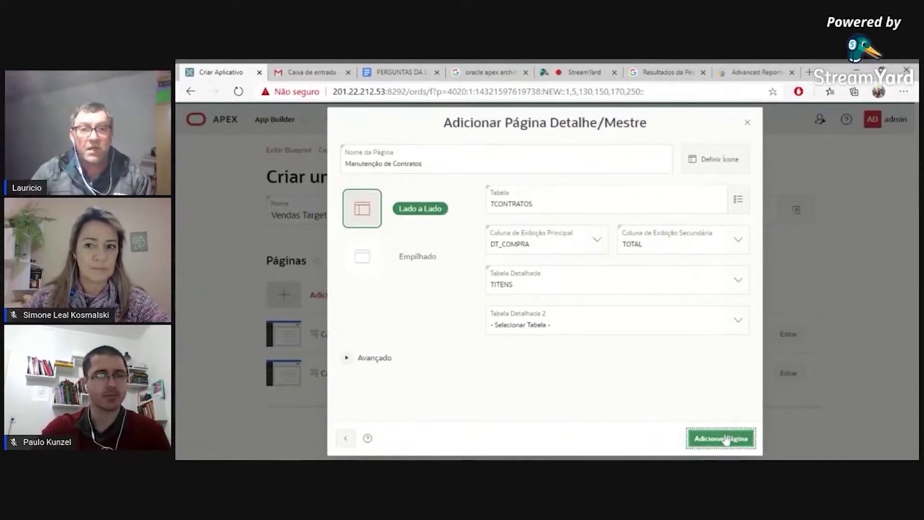
# Review the pages, features and settings of the Vendas Target blueprint and create the application.
pyautogui.scroll(-2, 634, 310)
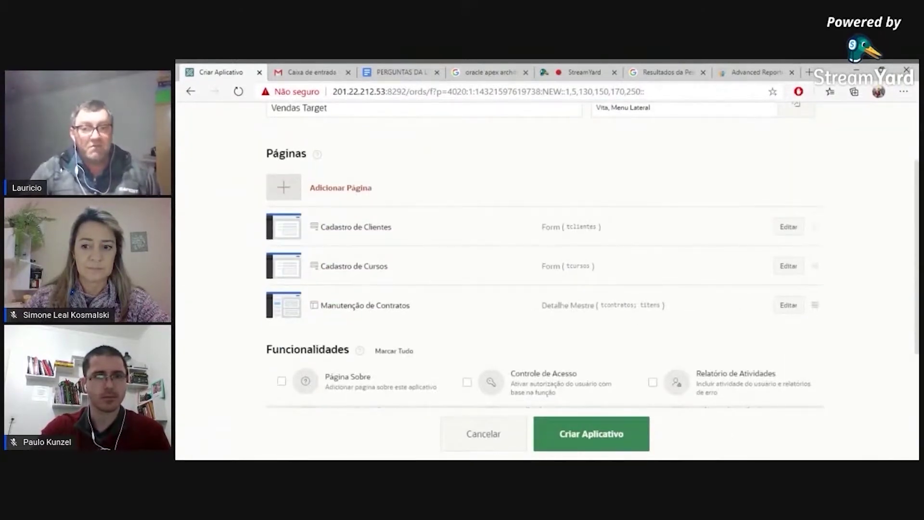
pyautogui.scroll(-1, 634, 311)
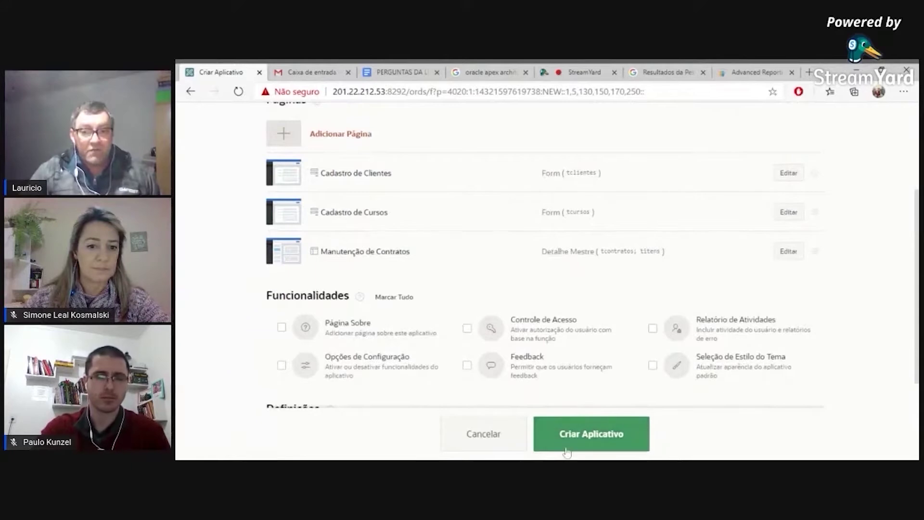
pyautogui.scroll(-2, 743, 373)
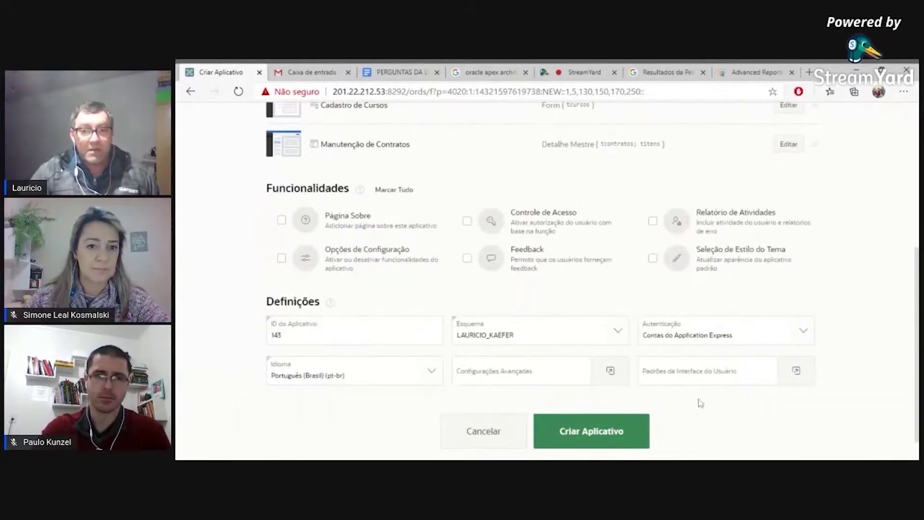
pyautogui.scroll(-1, 700, 401)
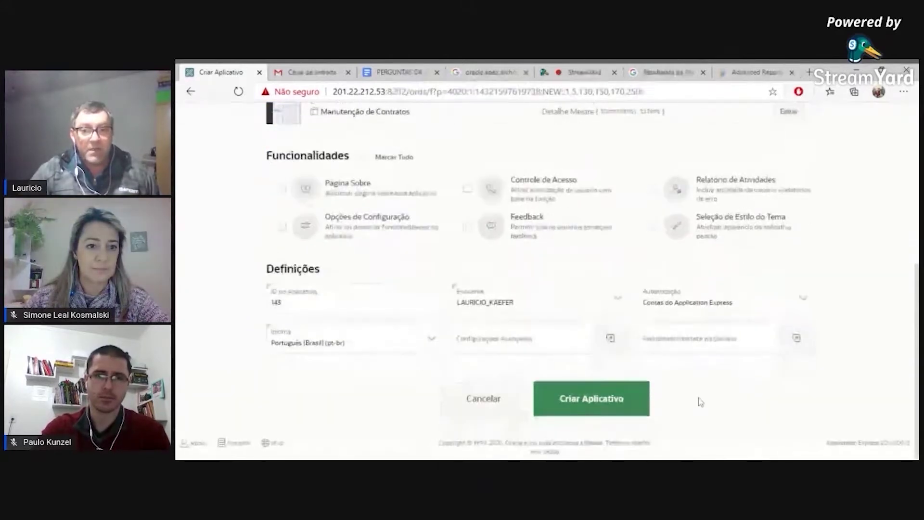
pyautogui.click(573, 391)
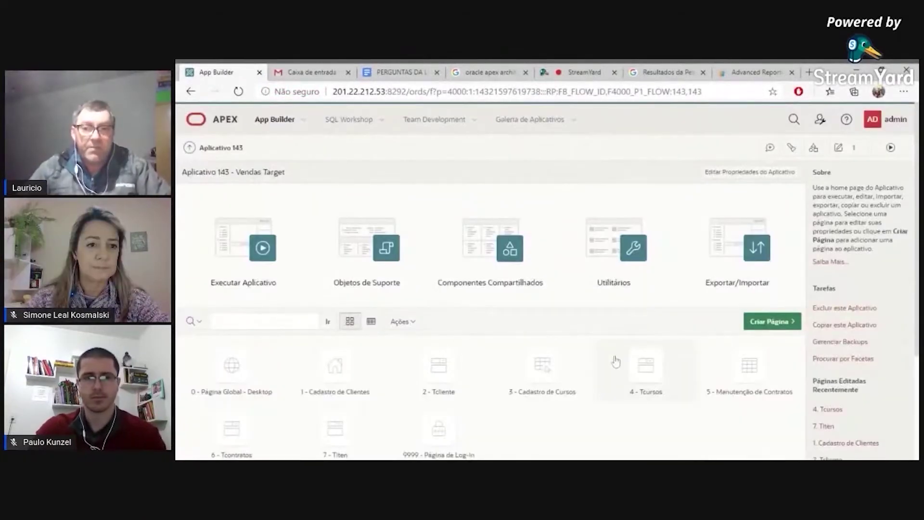
# Run the Vendas Target application and sign in with the admin account's password.
pyautogui.scroll(-1, 630, 341)
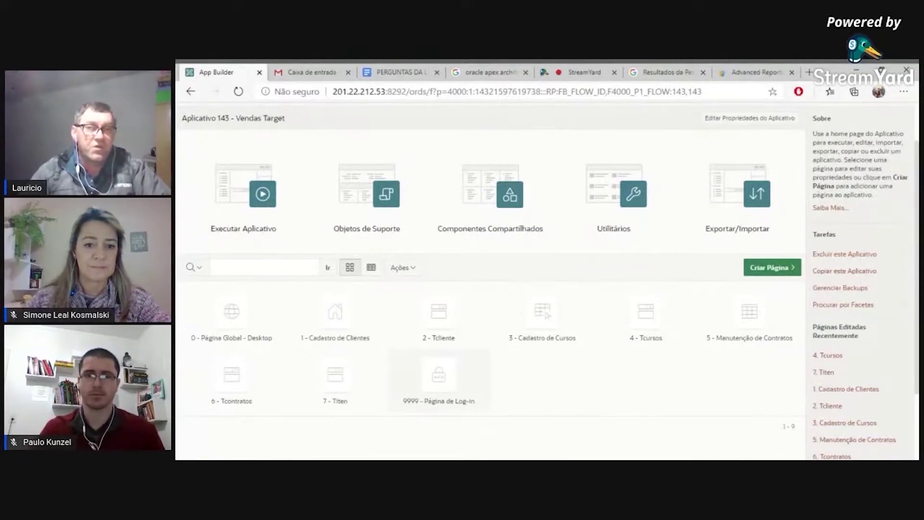
pyautogui.click(271, 224)
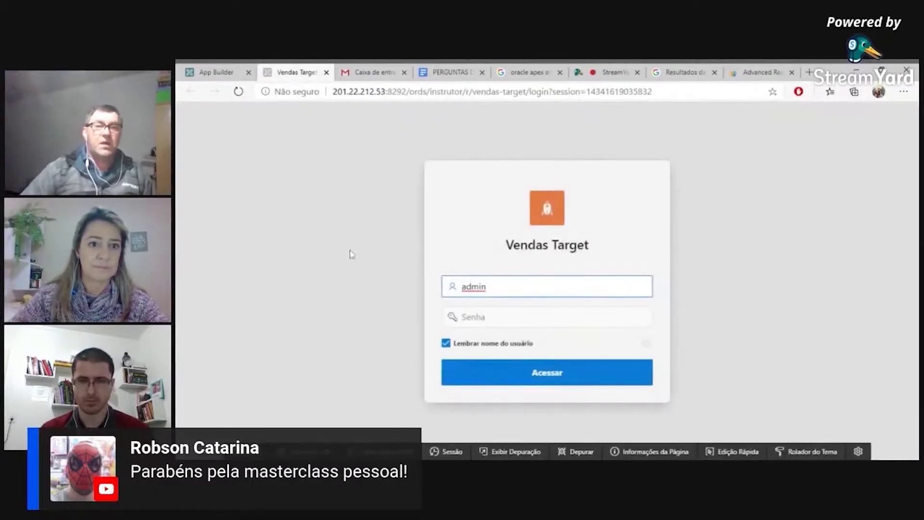
pyautogui.click(462, 317)
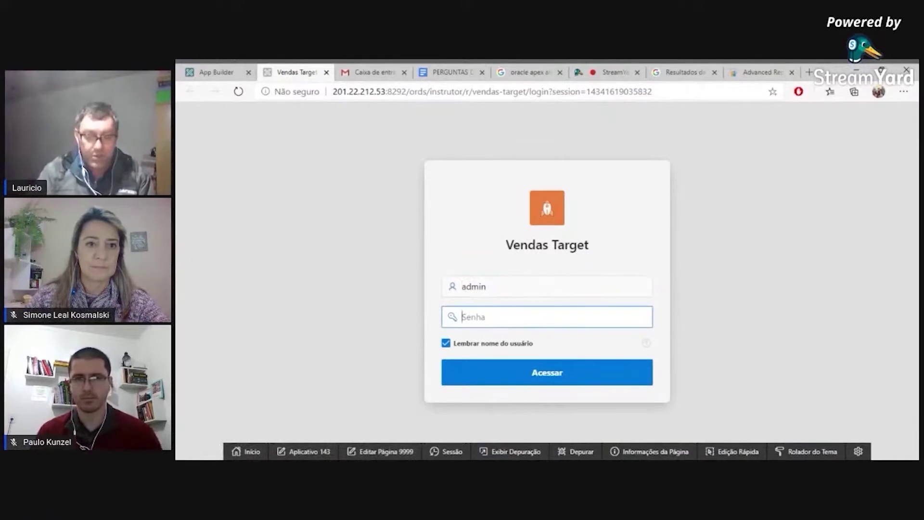
pyautogui.write('•••••••')
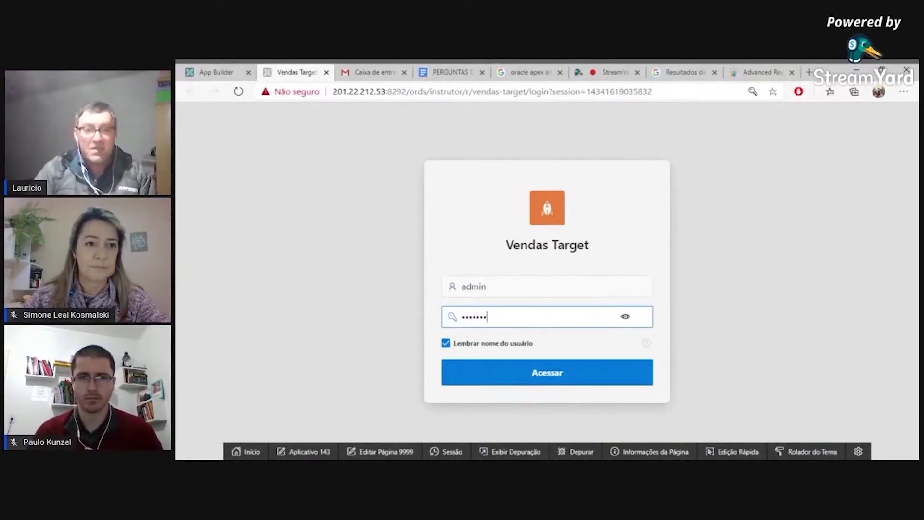
pyautogui.press('Return')
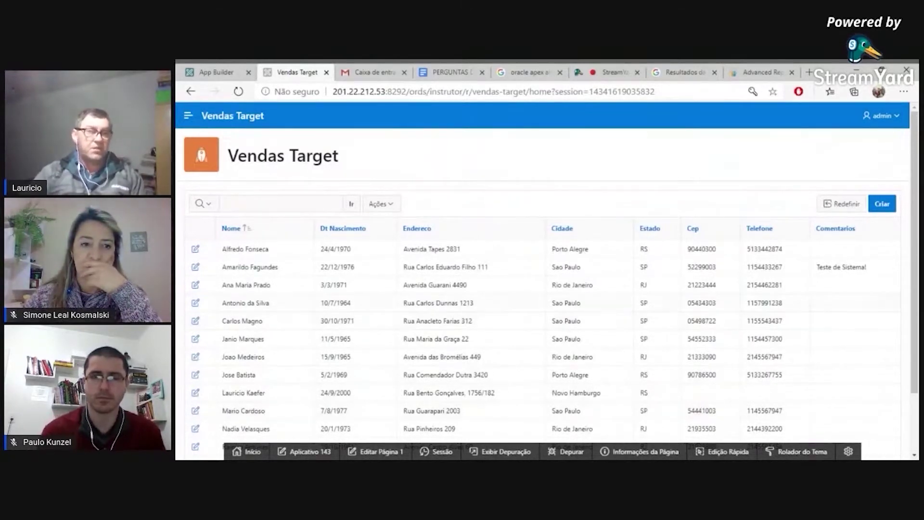
# Examine the running application's page navigation and the list of records in the customer report.
pyautogui.click(186, 120)
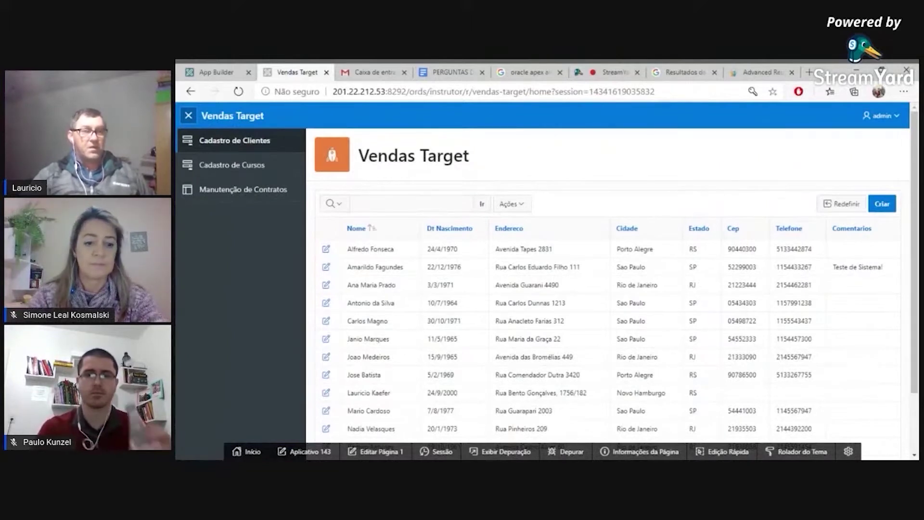
pyautogui.click(189, 119)
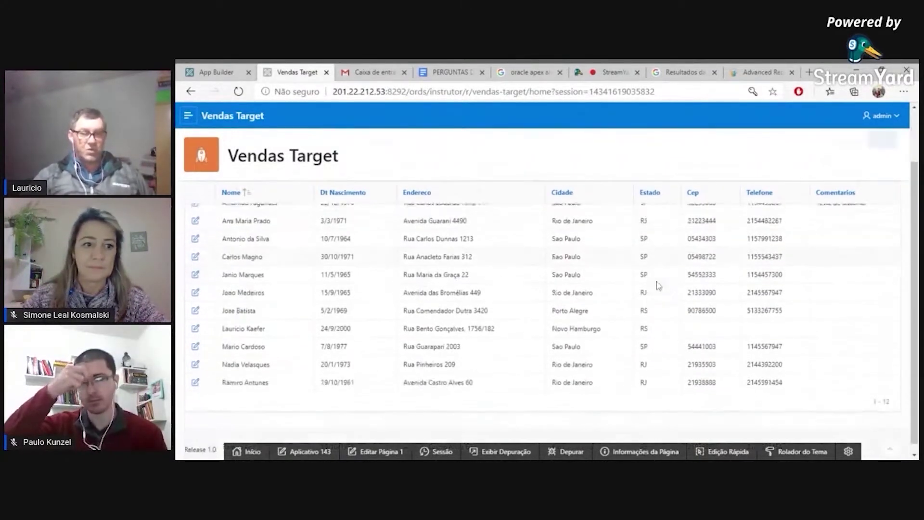
pyautogui.scroll(-1, 658, 285)
pyautogui.scroll(1, 658, 285)
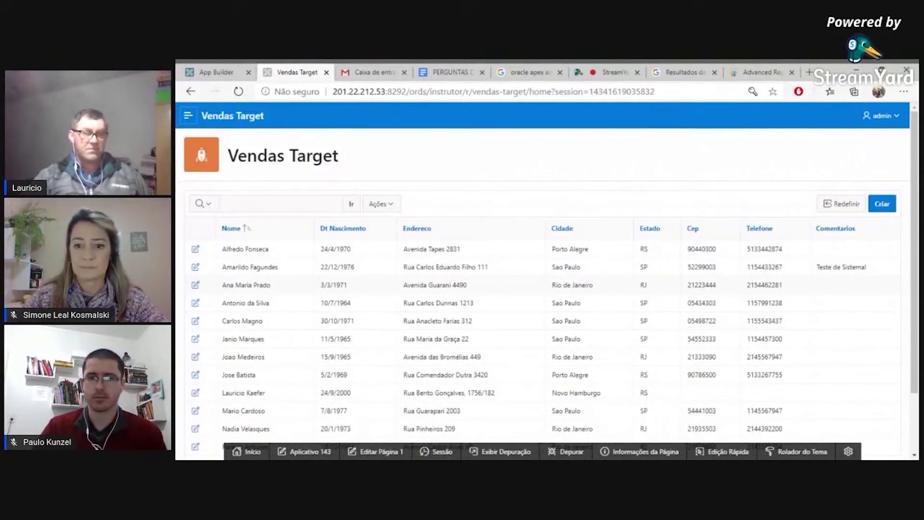
# View the blank form for creating a customer and dismiss it without saving.
pyautogui.click(883, 210)
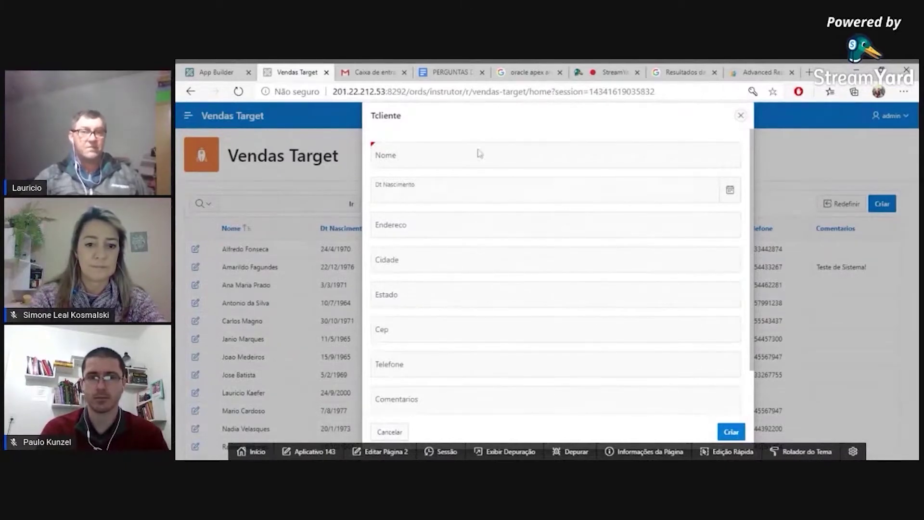
pyautogui.moveTo(501, 115); pyautogui.dragTo(418, 113)
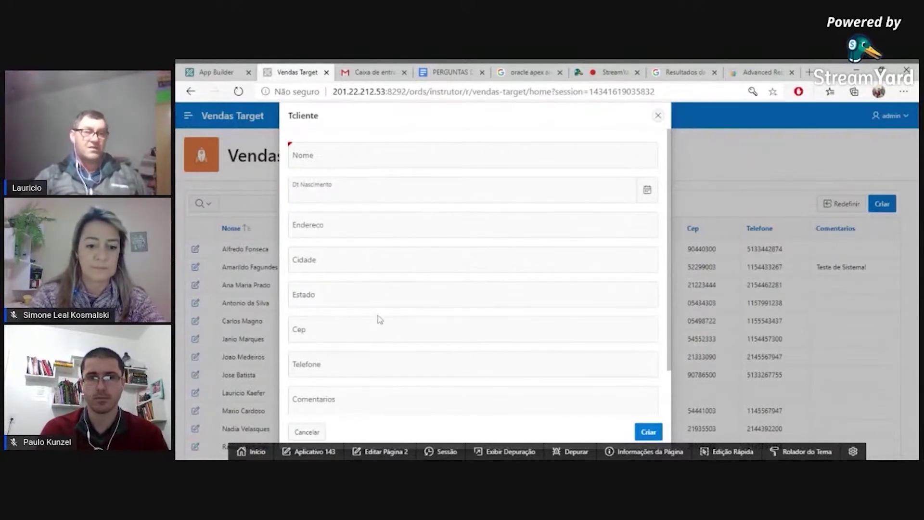
pyautogui.click(306, 433)
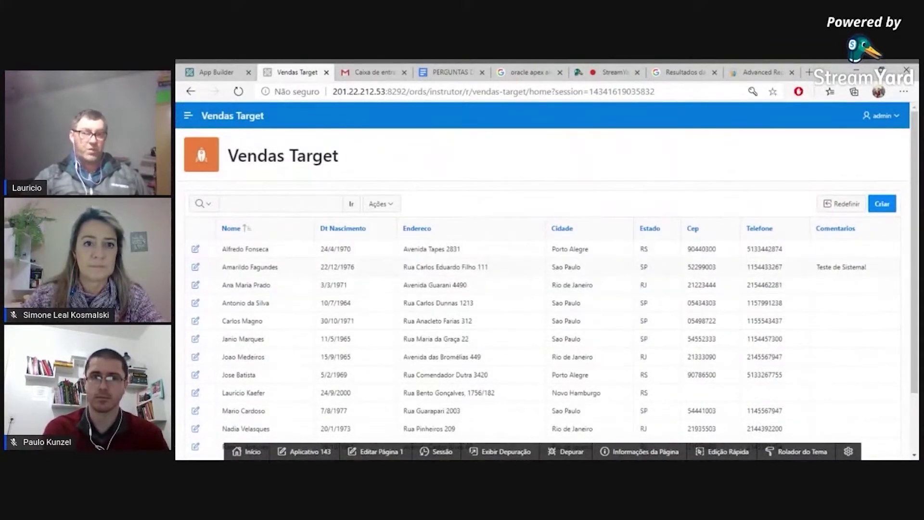
# Open the first customer's record for editing and move the form aside to uncover the report's name and birth date columns.
pyautogui.click(195, 250)
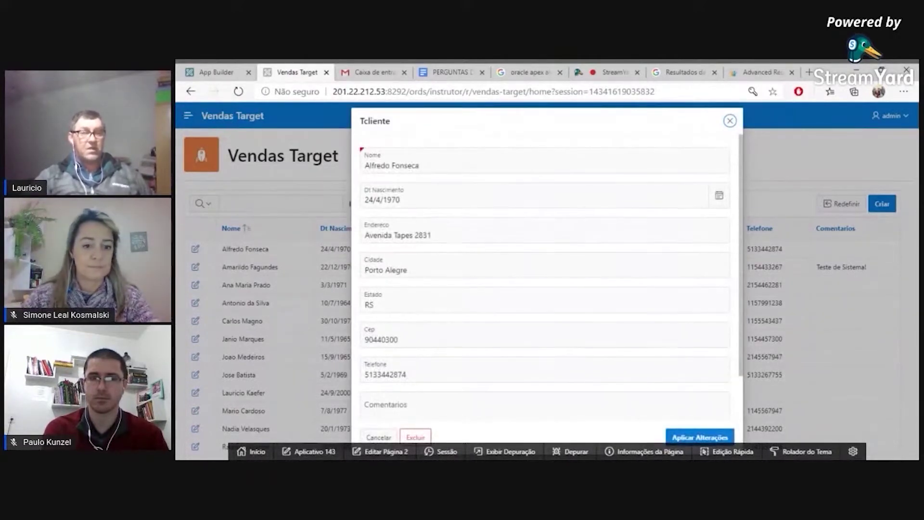
pyautogui.scroll(-2, 545, 284)
pyautogui.scroll(2, 545, 284)
pyautogui.moveTo(522, 121); pyautogui.dragTo(396, 105)
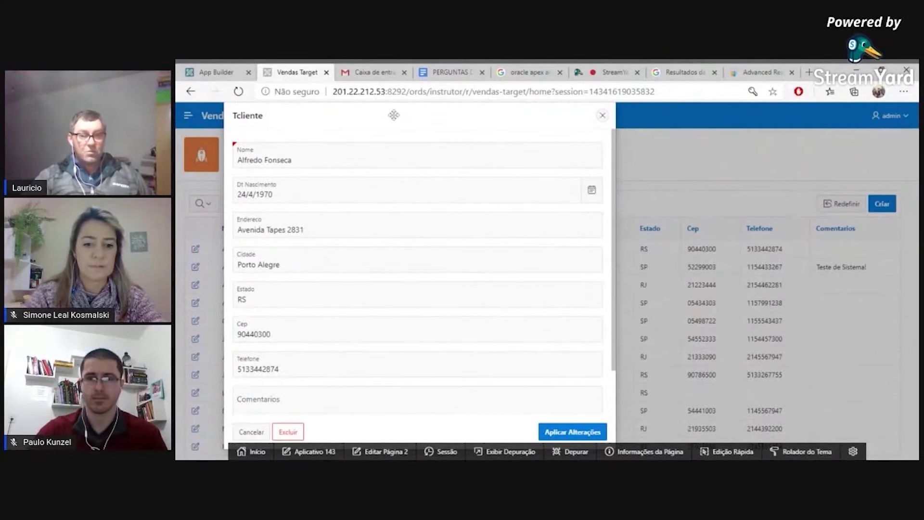
pyautogui.moveTo(394, 114); pyautogui.dragTo(414, 114)
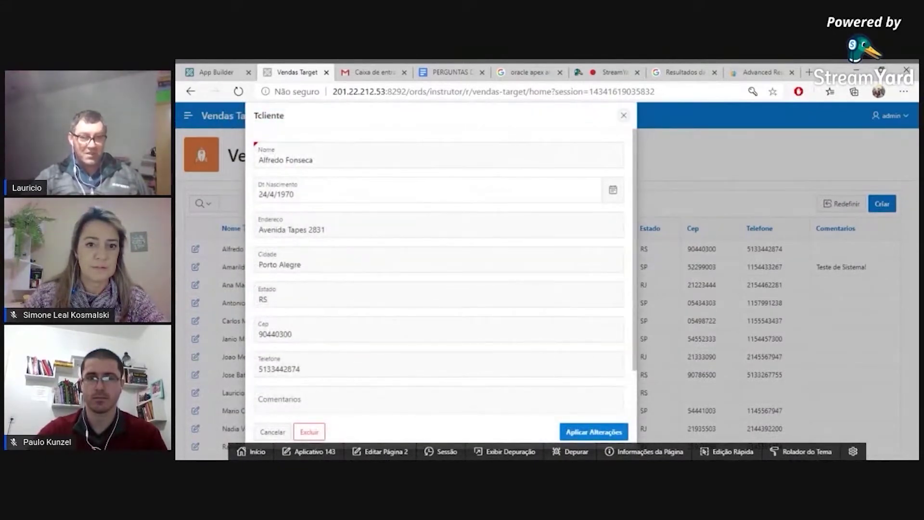
pyautogui.moveTo(483, 120); pyautogui.dragTo(651, 120)
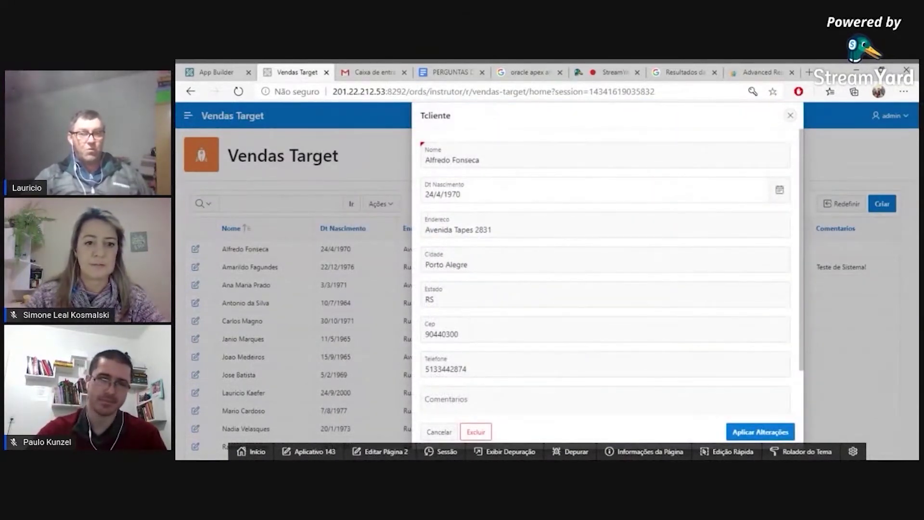
# Change the month in the first customer's birth date to 5 and apply the changes to the record.
pyautogui.click(432, 193)
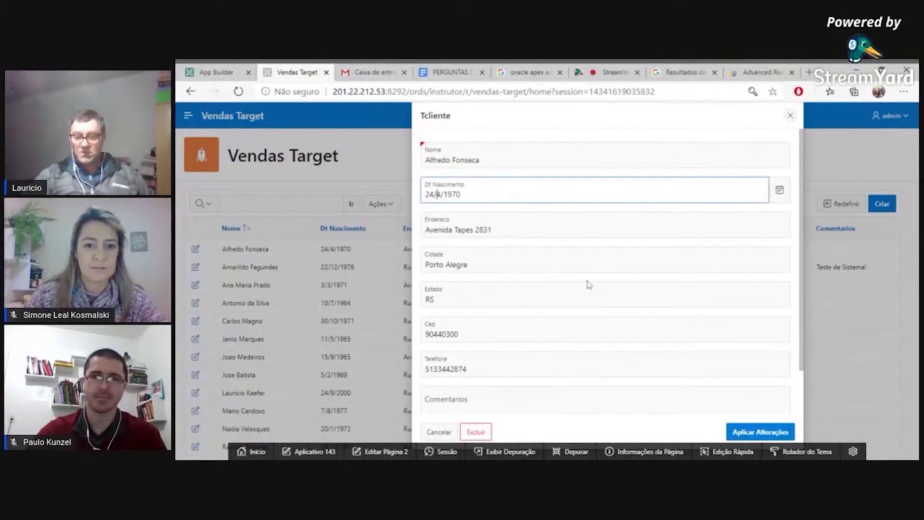
pyautogui.press('Delete')
pyautogui.press('Delete')
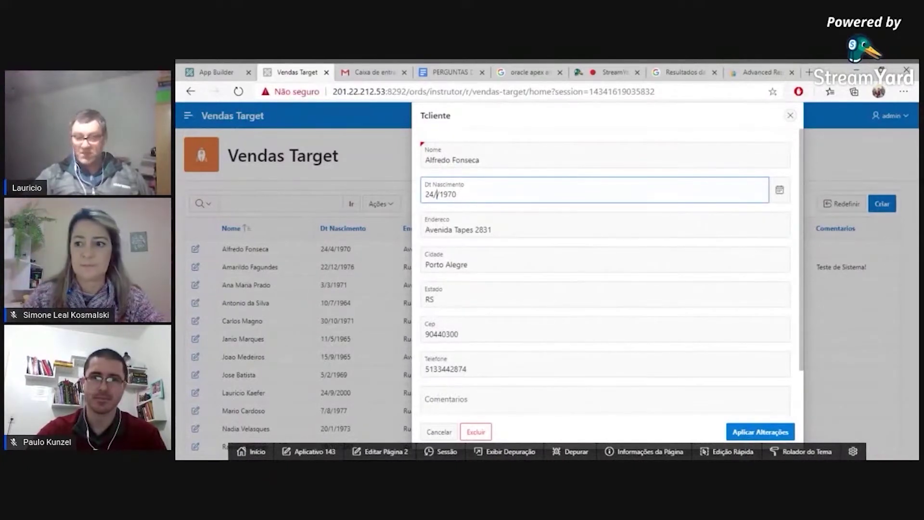
pyautogui.write('5/')
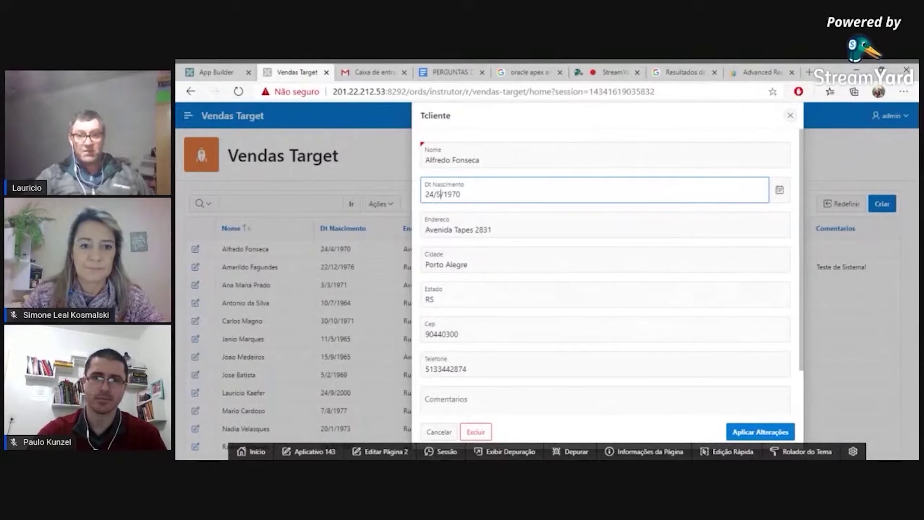
pyautogui.click(754, 434)
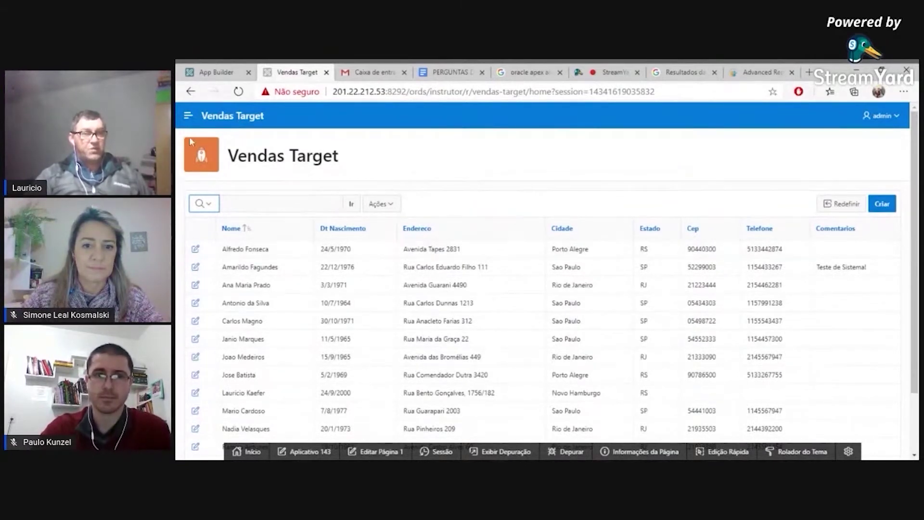
# Go to the application's Cadastro de Cursos page and collapse the page navigation.
pyautogui.click(188, 117)
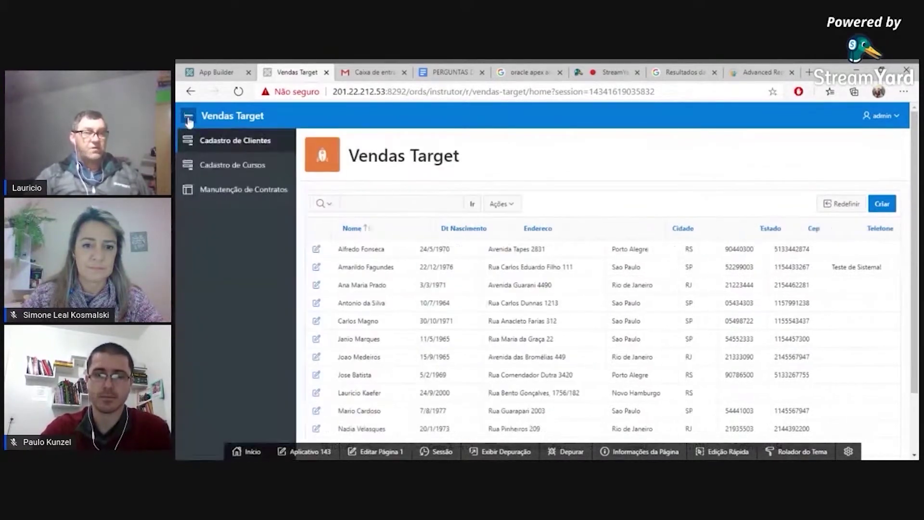
pyautogui.click(211, 166)
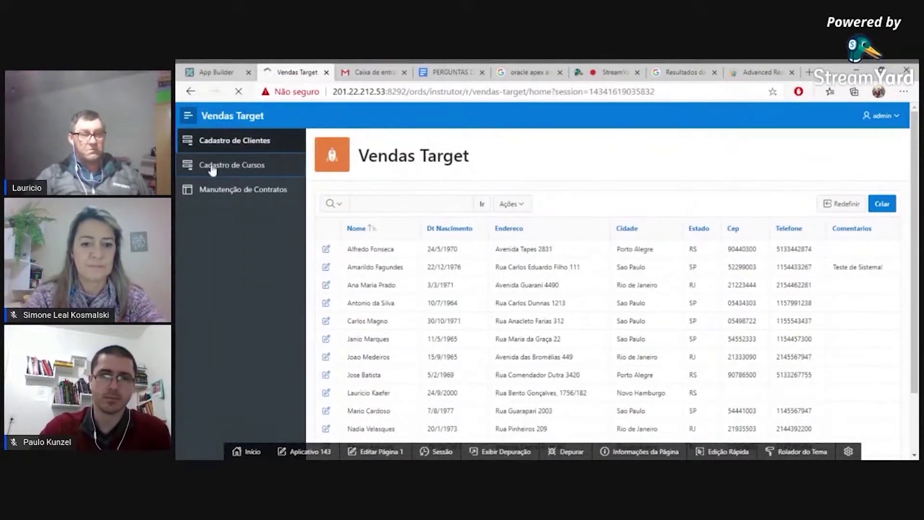
pyautogui.click(188, 117)
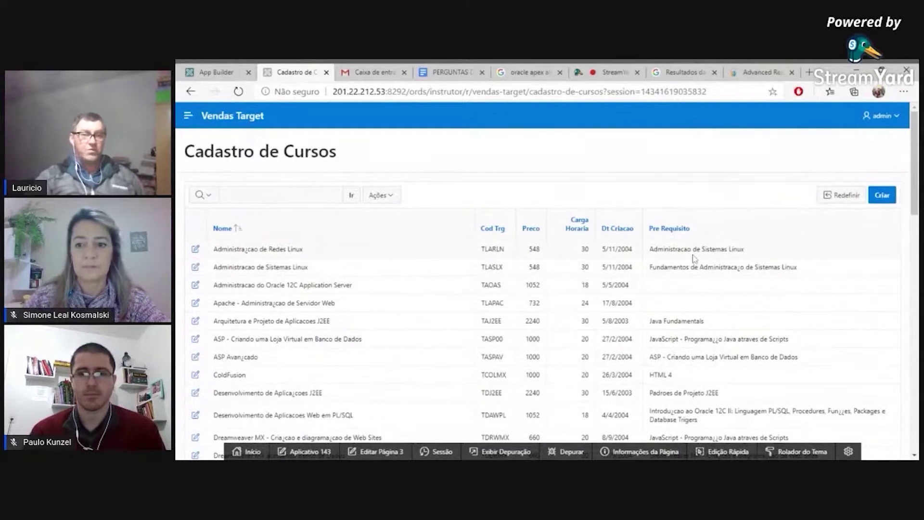
# Edit the first course's record, correcting its name to "Administração de Redes Linux", and apply the changes.
pyautogui.click(195, 249)
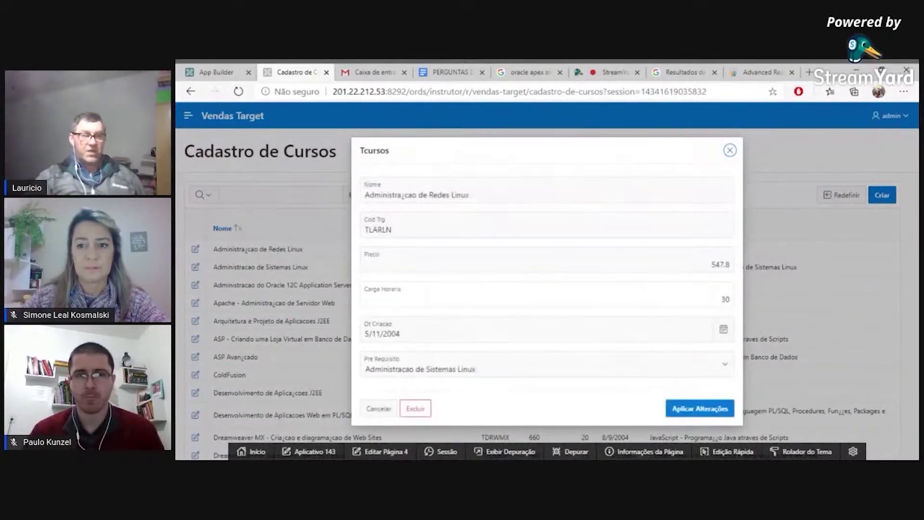
pyautogui.click(728, 368)
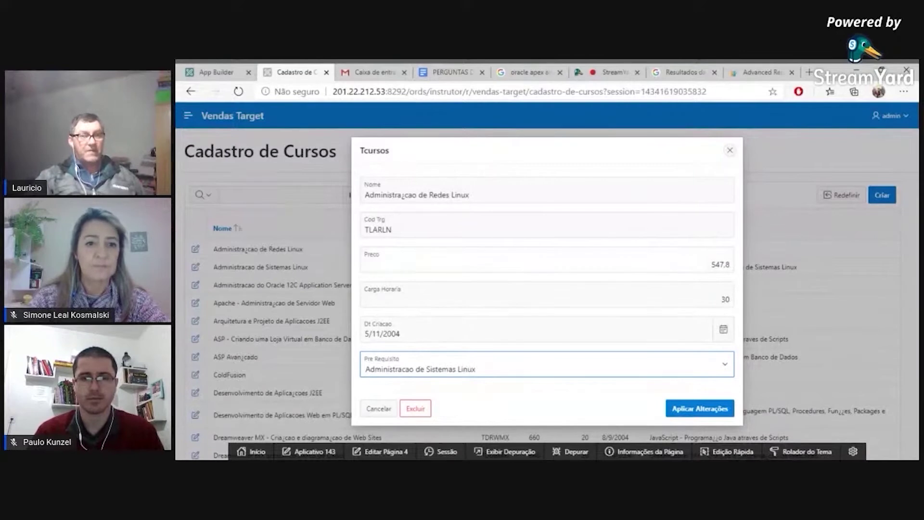
pyautogui.click(399, 195)
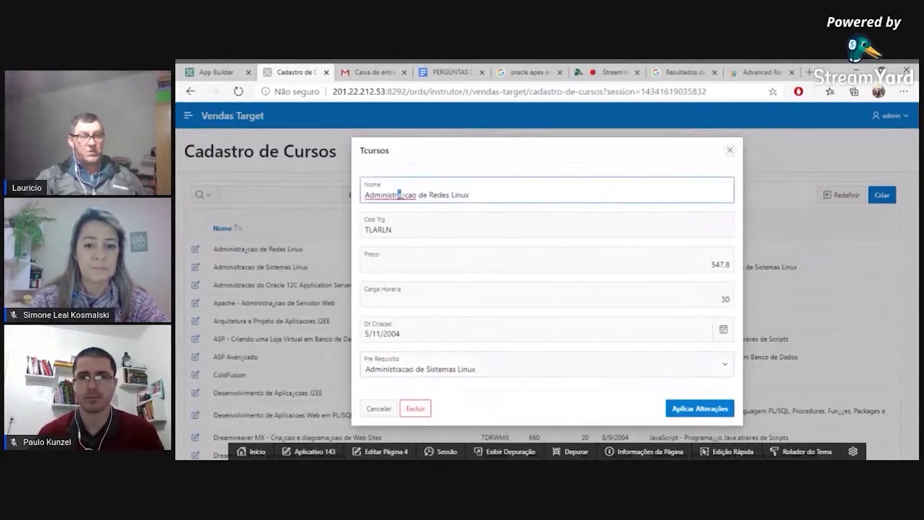
pyautogui.moveTo(400, 195); pyautogui.dragTo(404, 194)
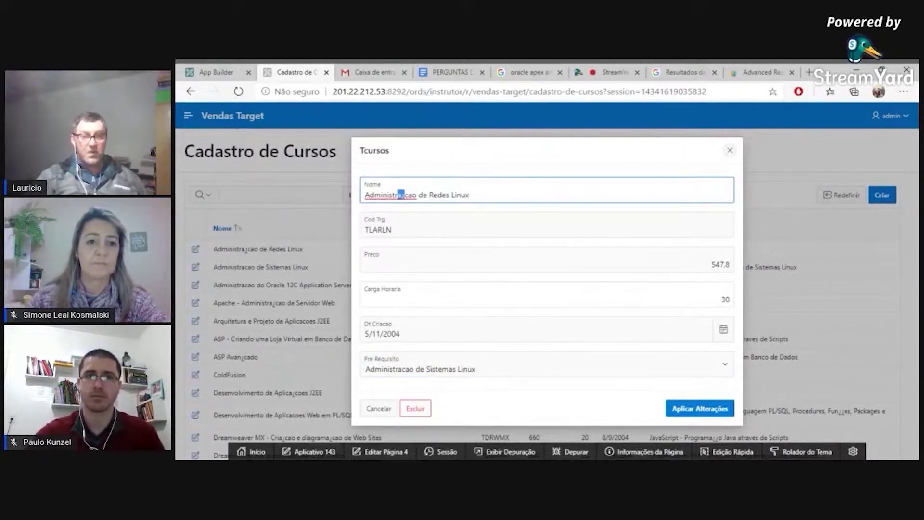
pyautogui.press('BackSpace')
pyautogui.write('a')
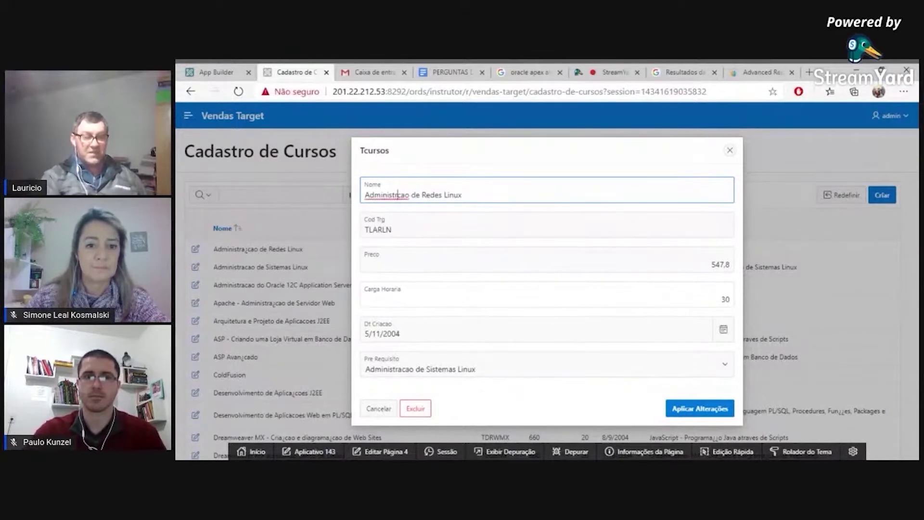
pyautogui.moveTo(400, 195); pyautogui.dragTo(408, 194)
pyautogui.write('çã')
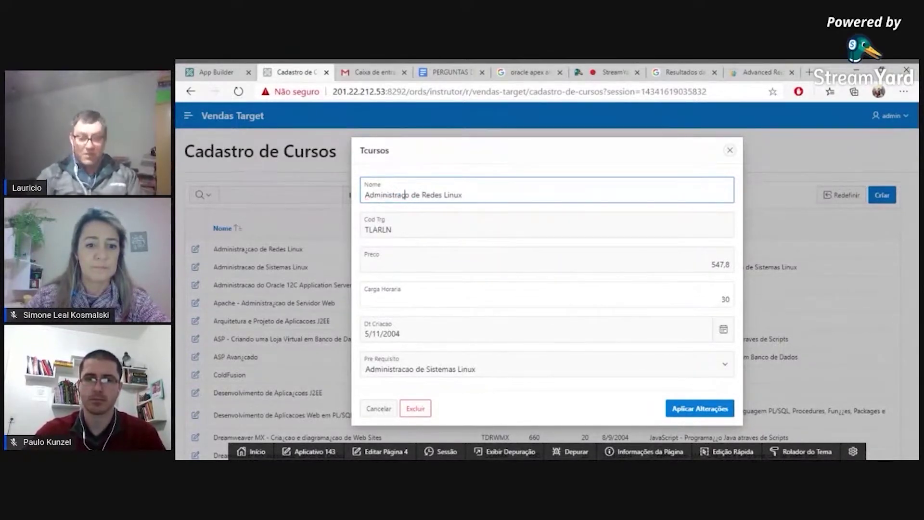
pyautogui.click(700, 408)
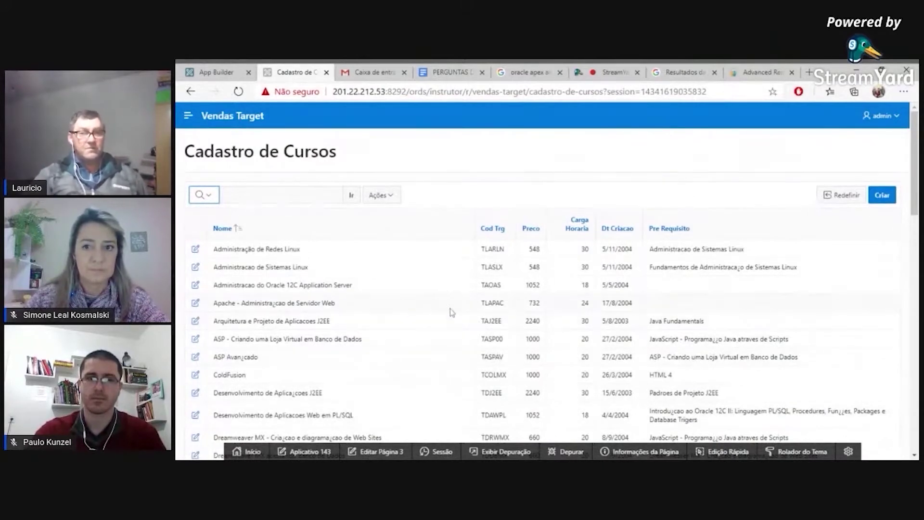
# Go to the Manutenção de Contratos page and display the details and items of the 3/1/2020 contract.
pyautogui.click(189, 117)
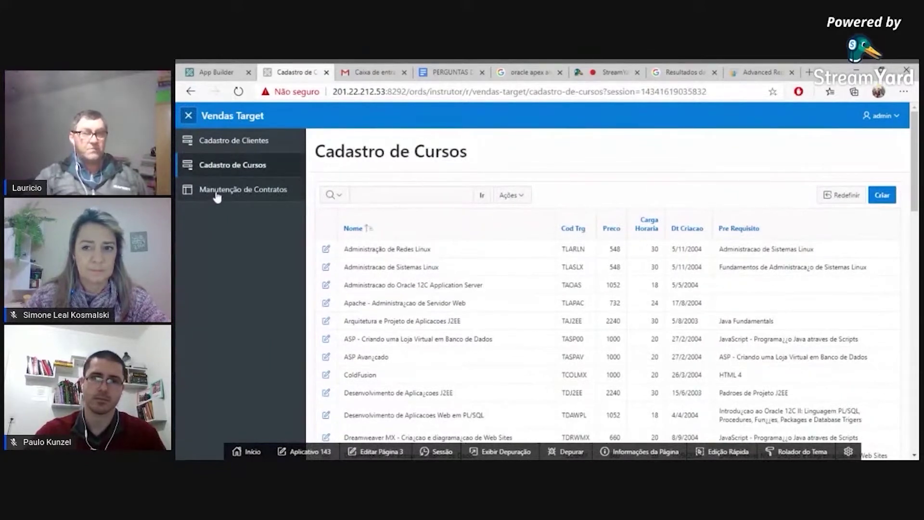
pyautogui.click(218, 196)
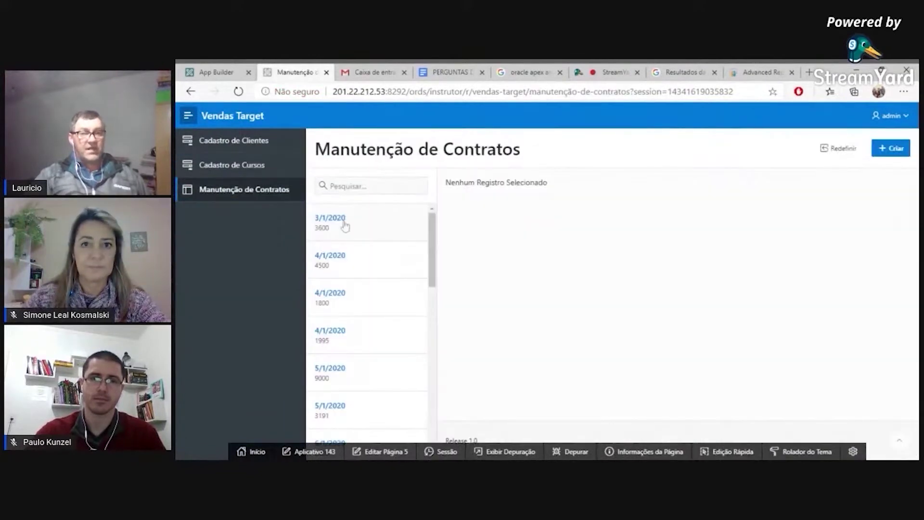
pyautogui.click(188, 116)
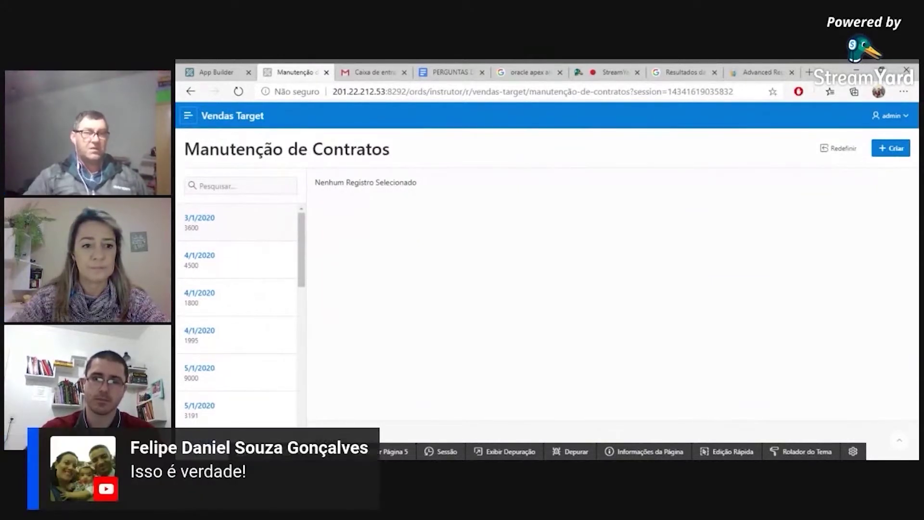
pyautogui.click(227, 236)
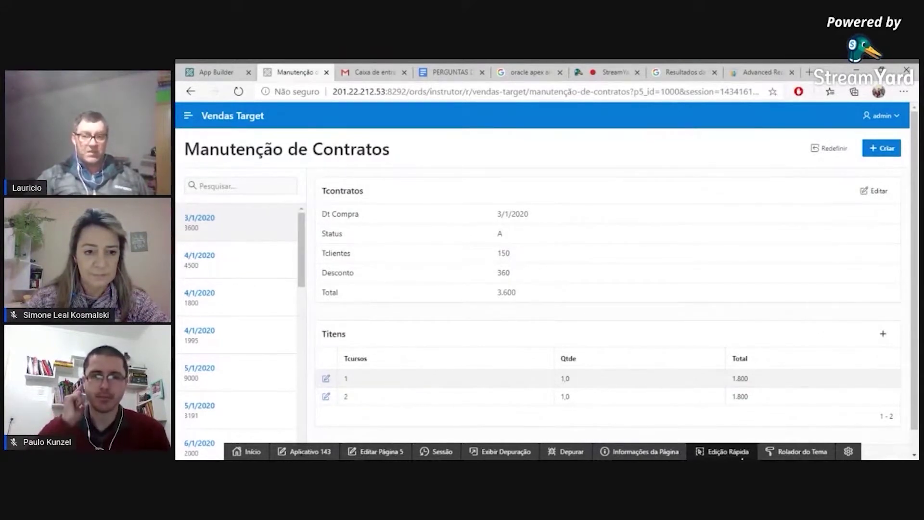
# Use quick edit to open the Tcontratos region in the page designer and select its TCLIENTES_ID column.
pyautogui.click(744, 455)
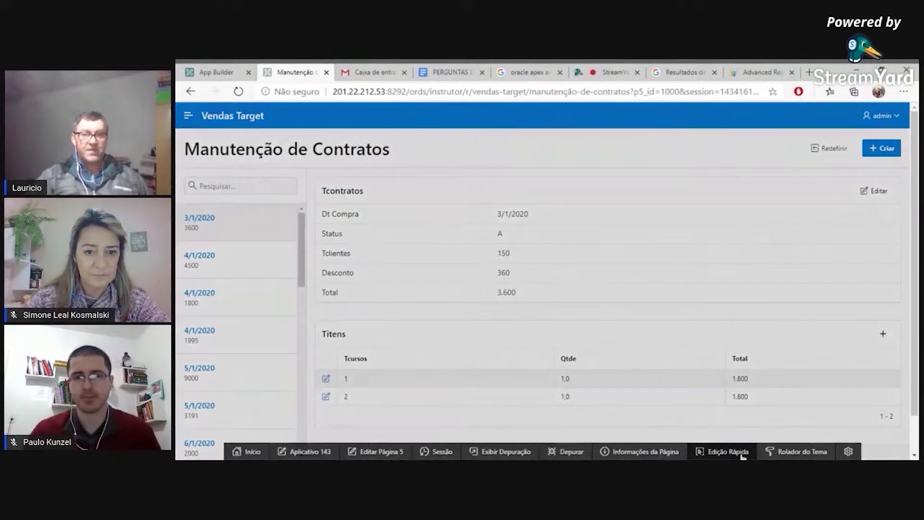
pyautogui.click(500, 273)
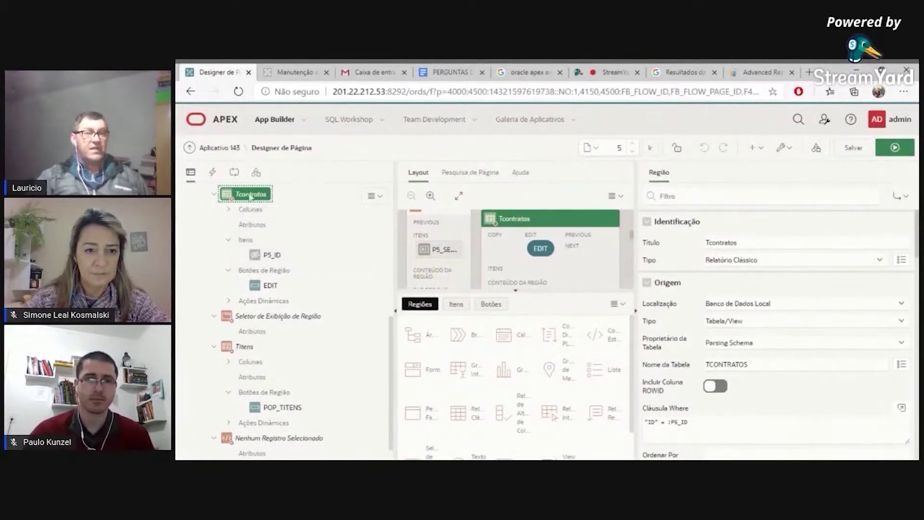
pyautogui.click(230, 210)
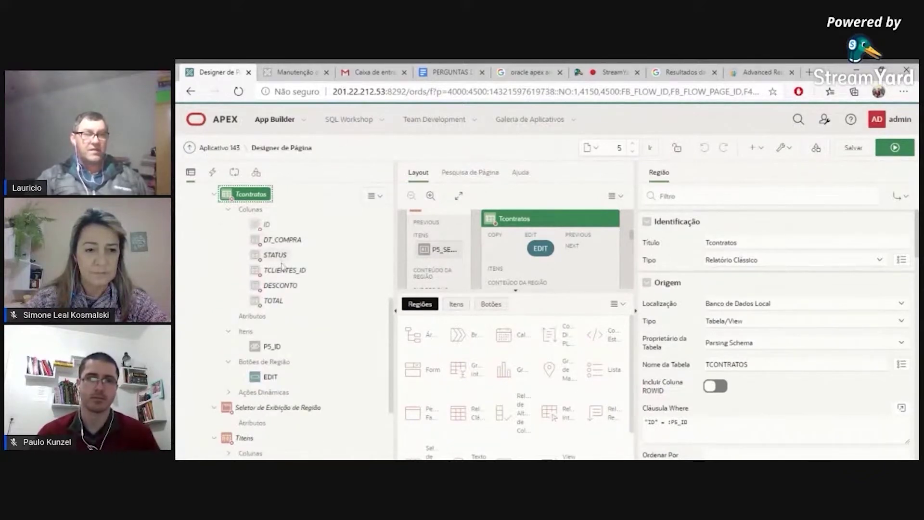
pyautogui.moveTo(282, 274)
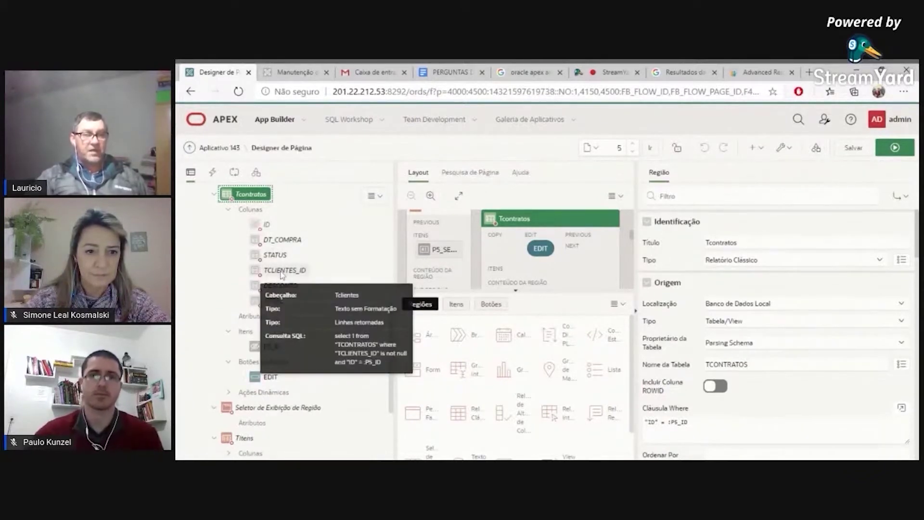
pyautogui.click(282, 273)
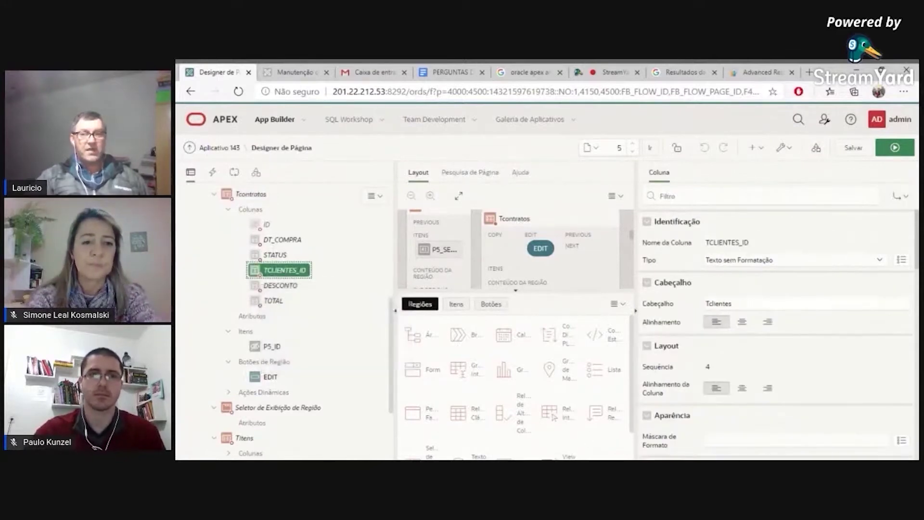
# Make the TCLIENTES_ID column display values from the shared component list of values TCLIENTES.NOME, and save and run the page.
pyautogui.click(883, 266)
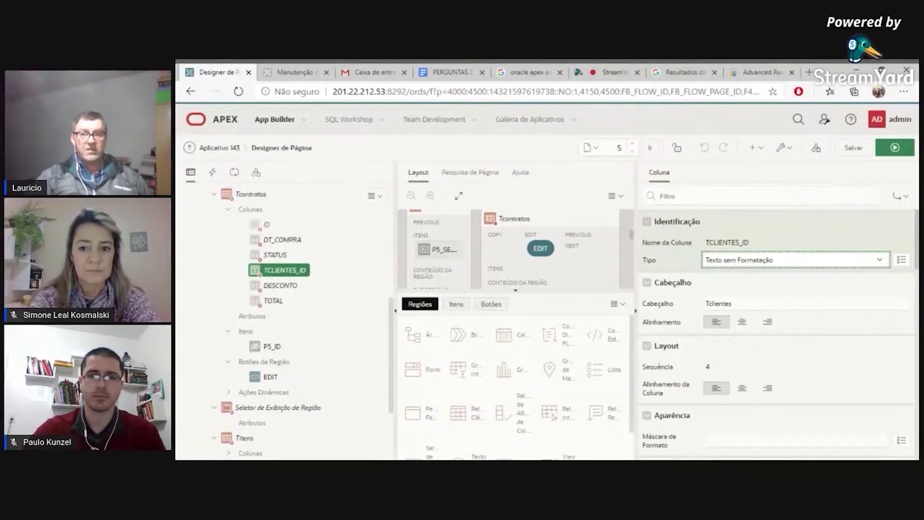
pyautogui.click(864, 279)
pyautogui.scroll(-2, 819, 318)
pyautogui.scroll(-1, 819, 320)
pyautogui.click(811, 329)
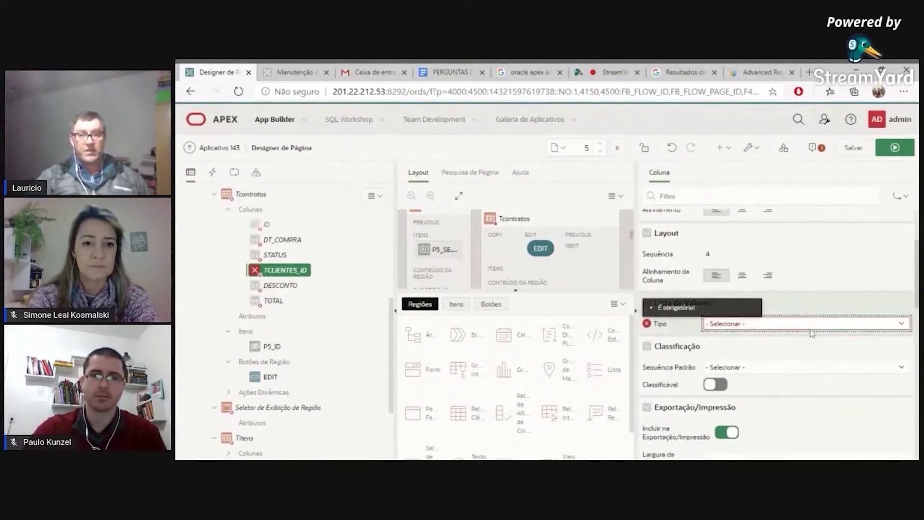
pyautogui.click(812, 340)
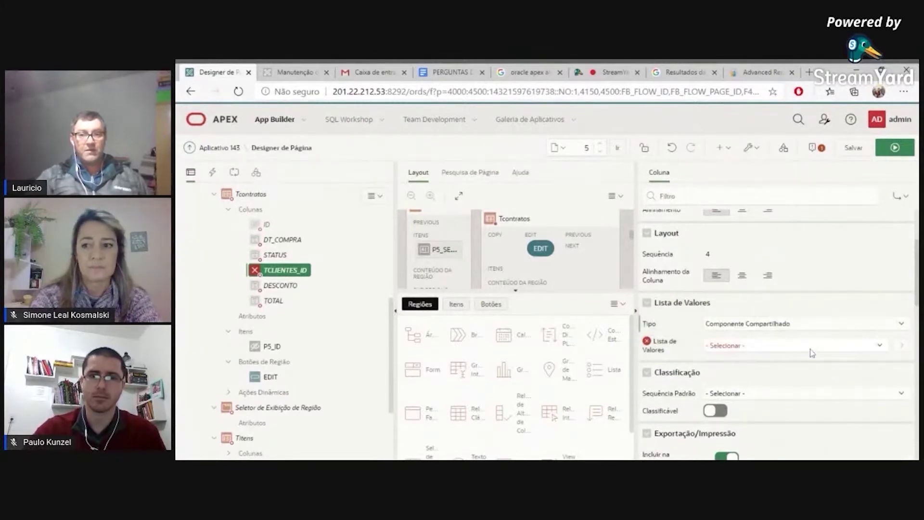
pyautogui.click(811, 351)
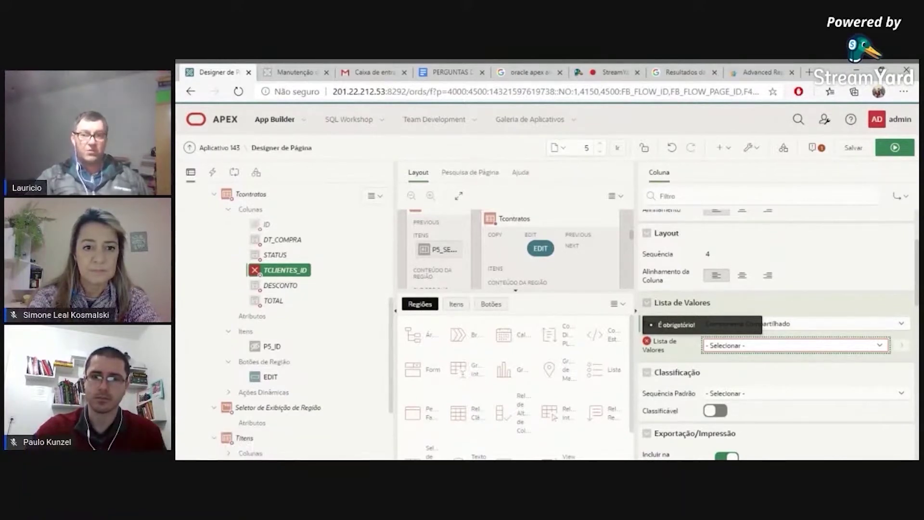
pyautogui.press('Down')
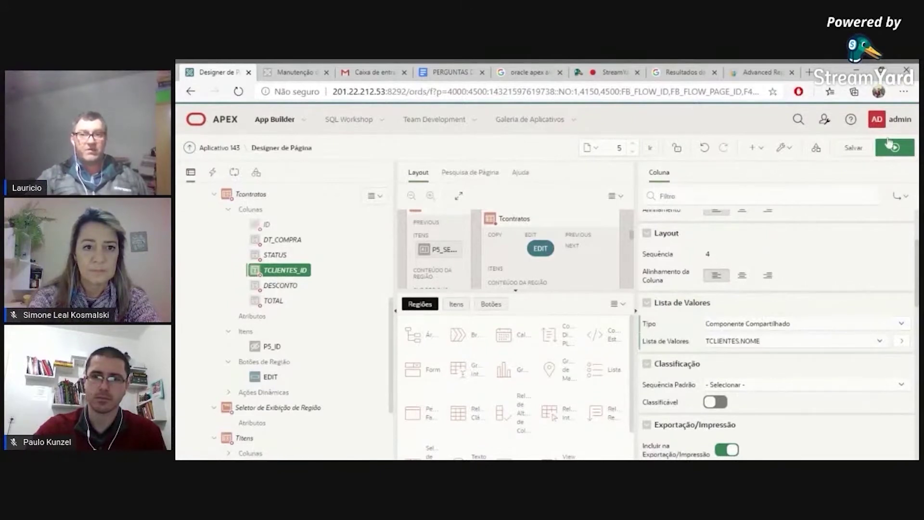
pyautogui.click(895, 153)
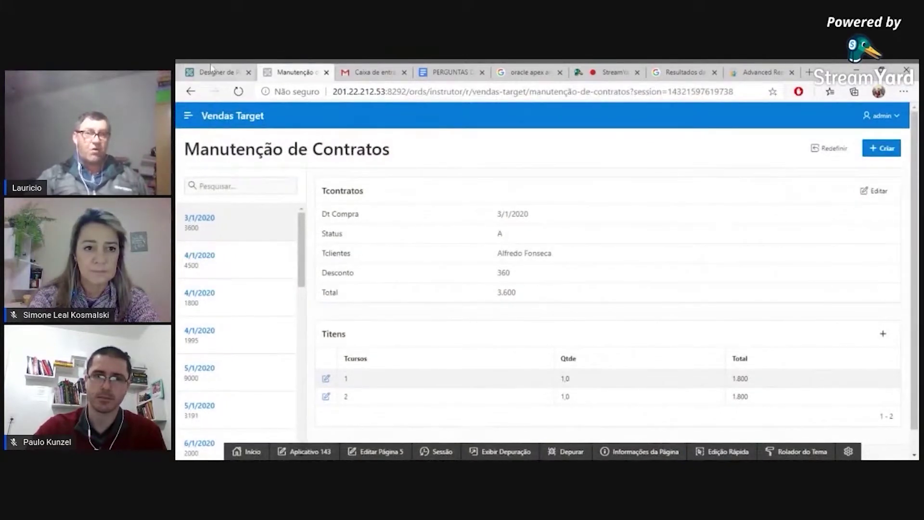
# Run the contracts page again and check the customer shown for the 4/1/2020 contracts and the 5/1/2020 contract of 3191.
pyautogui.hotkey('ctrl', 'shift', 'Tab')
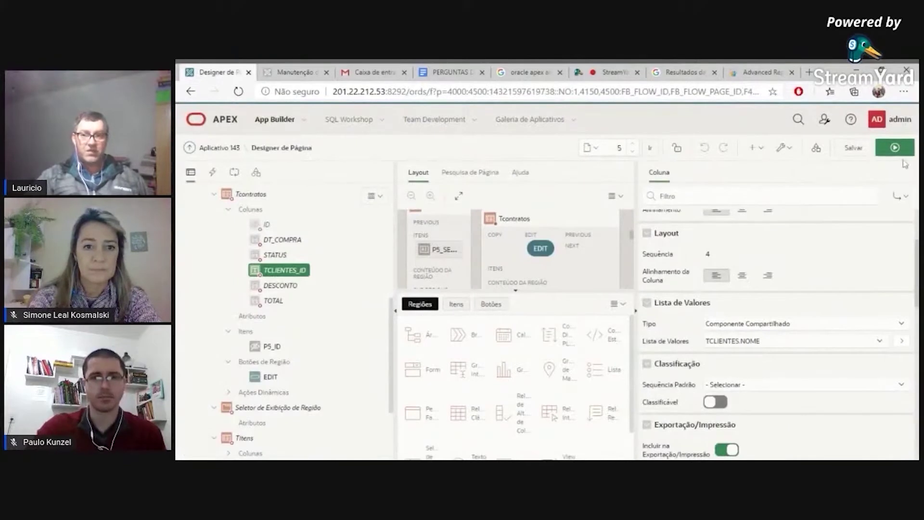
pyautogui.click(892, 149)
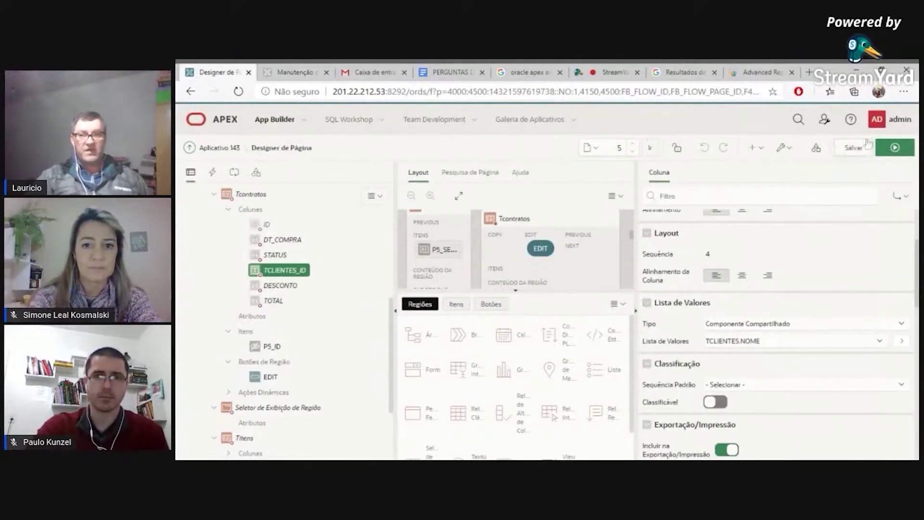
pyautogui.click(296, 73)
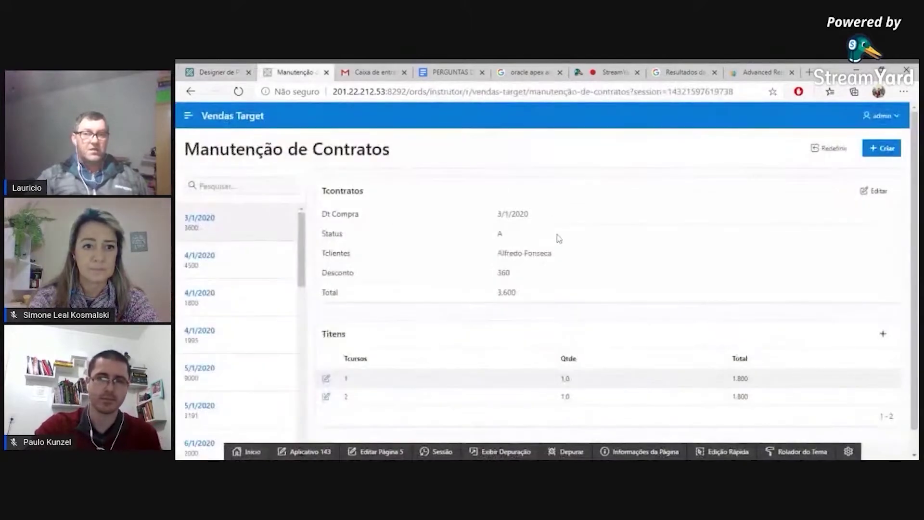
pyautogui.click(200, 297)
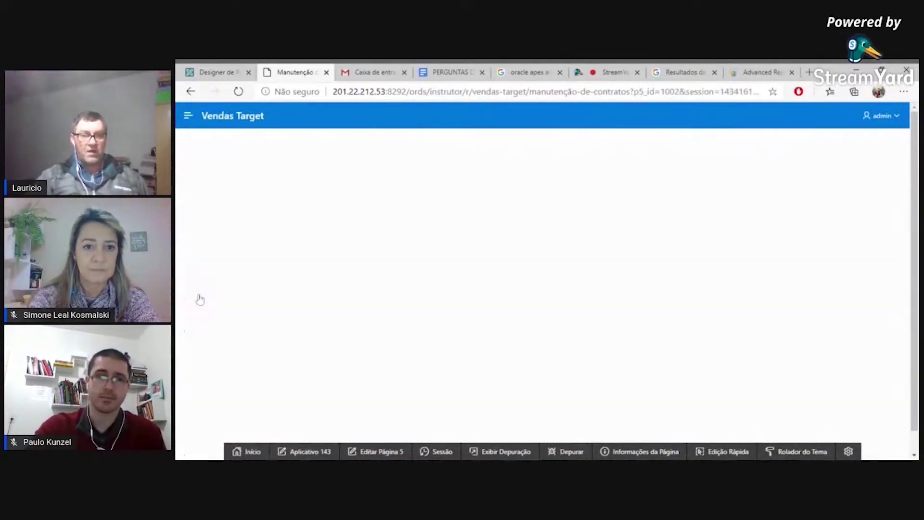
pyautogui.click(206, 275)
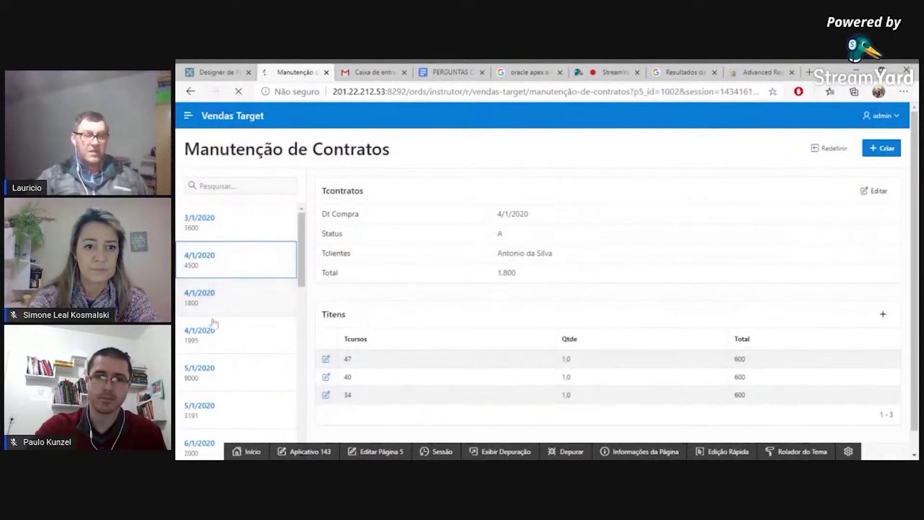
pyautogui.click(203, 417)
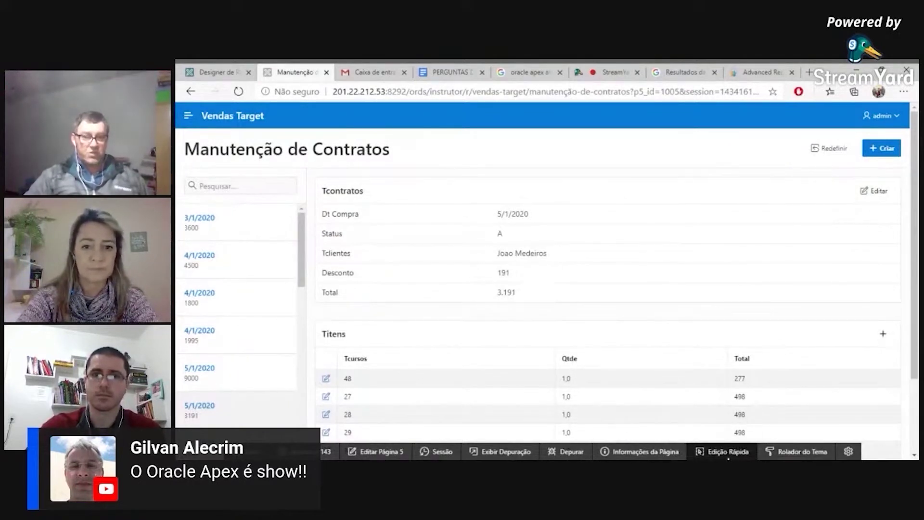
# Use quick edit to open the Titens region in the page designer and select its TCURSOS_ID column.
pyautogui.click(728, 451)
pyautogui.scroll(-1, 730, 433)
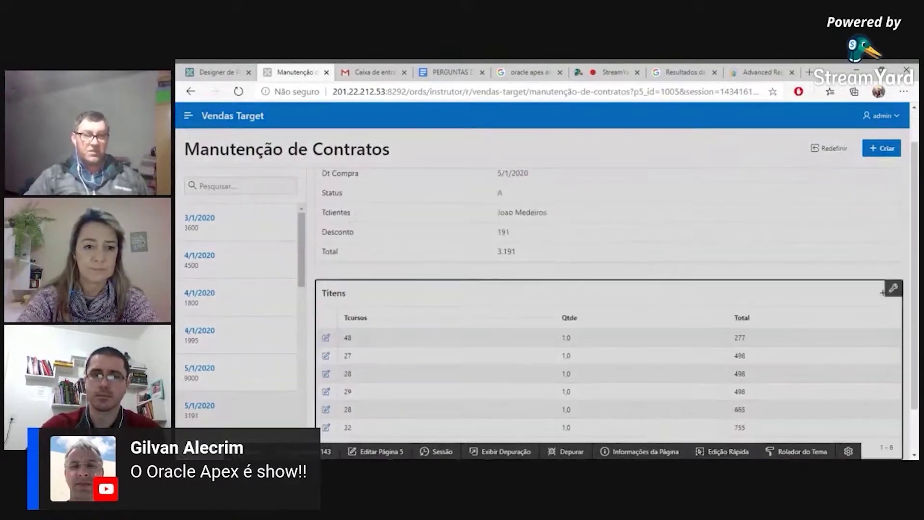
pyautogui.click(428, 343)
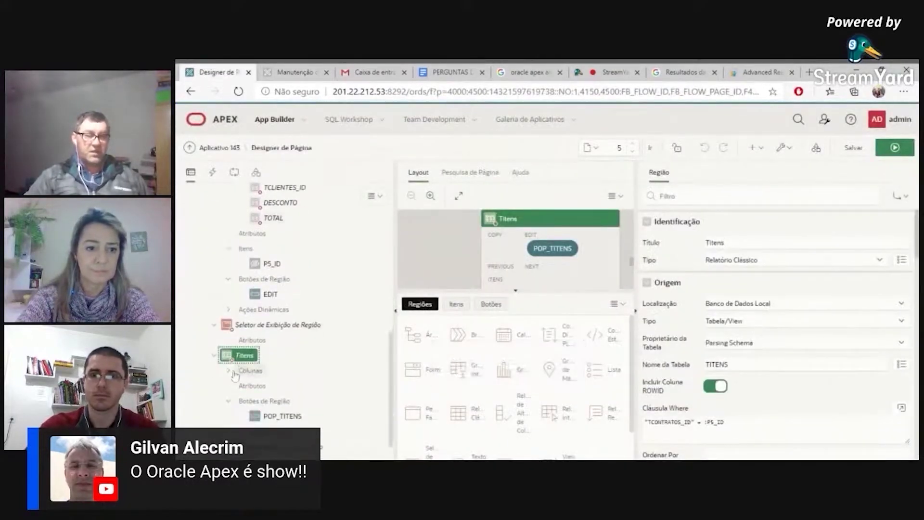
pyautogui.click(228, 372)
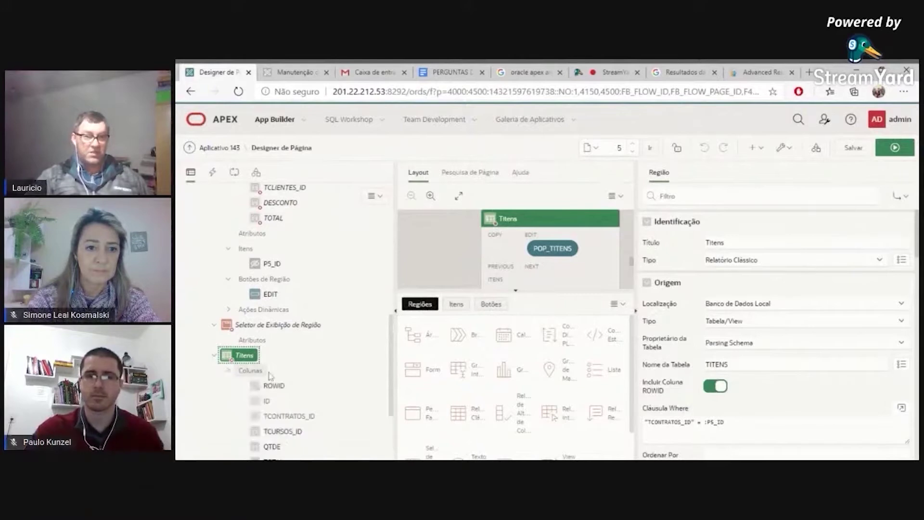
pyautogui.scroll(-2, 288, 366)
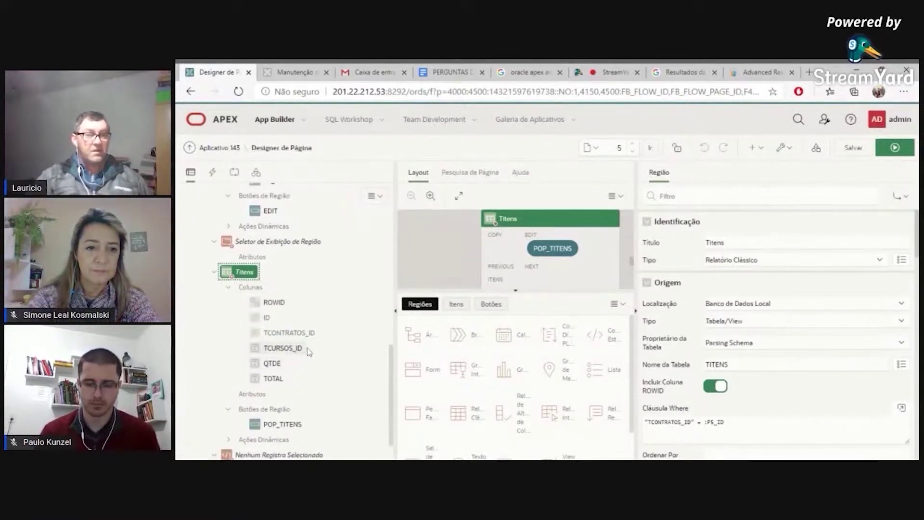
pyautogui.click(290, 350)
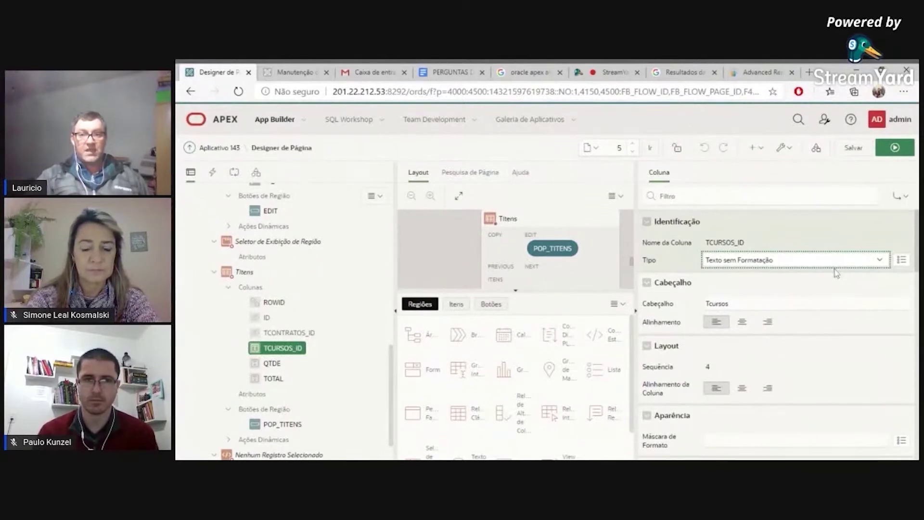
# Make the TCURSOS_ID column plain text based on a shared component list of values for courses, and save and run the page.
pyautogui.click(824, 286)
pyautogui.scroll(-2, 804, 322)
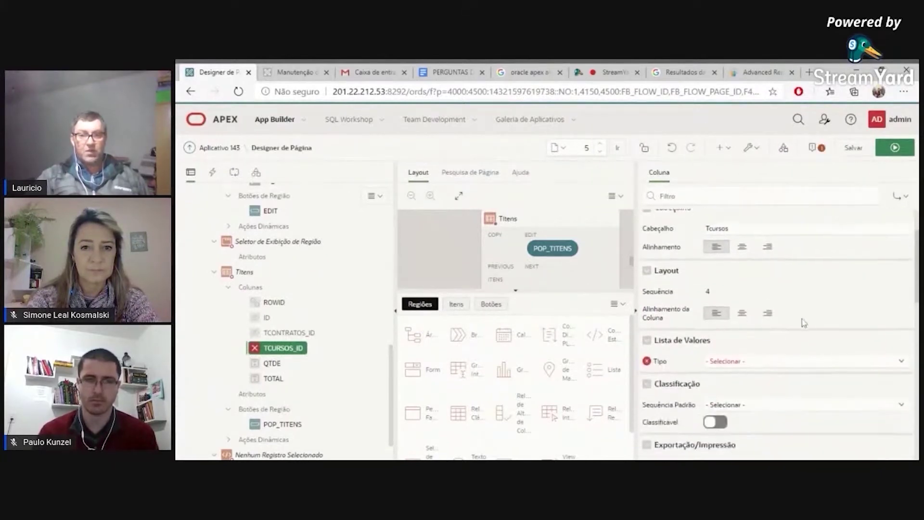
pyautogui.click(784, 363)
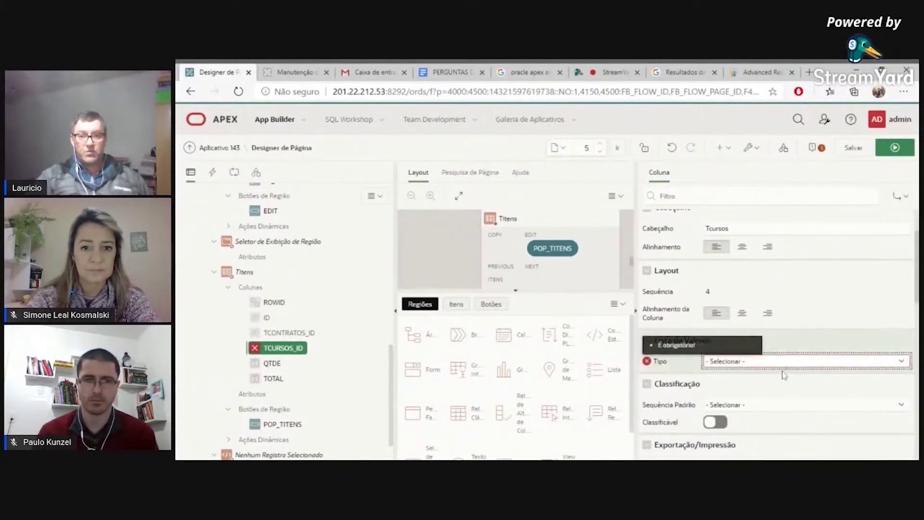
pyautogui.click(785, 381)
pyautogui.scroll(-1, 787, 379)
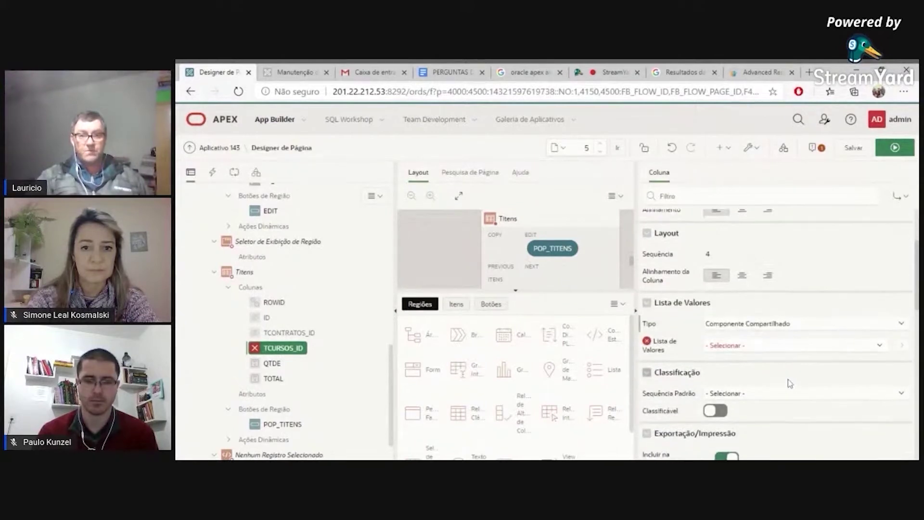
pyautogui.click(801, 358)
pyautogui.click(895, 148)
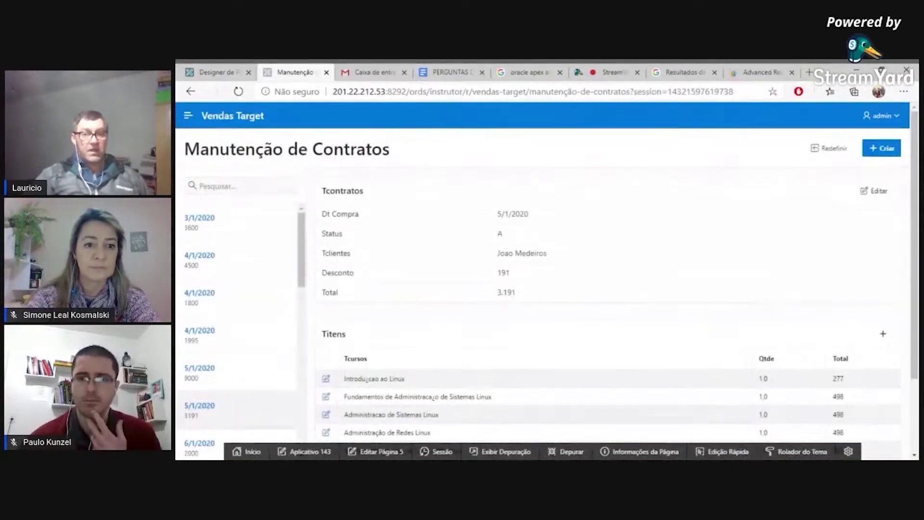
pyautogui.scroll(-2, 576, 249)
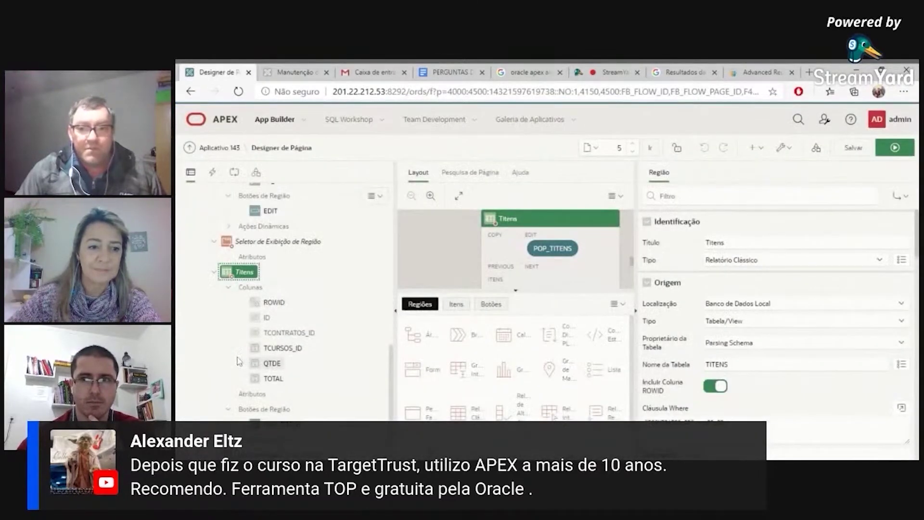
# Return to the Titens region in the page designer and select its QTDE and TOTAL columns together.
pyautogui.rightClick(260, 362)
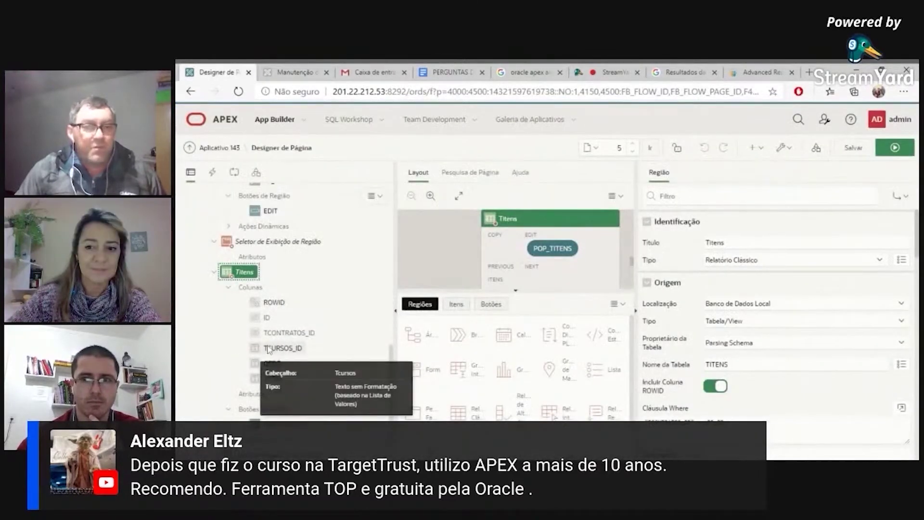
pyautogui.scroll(-1, 269, 346)
pyautogui.click(270, 327)
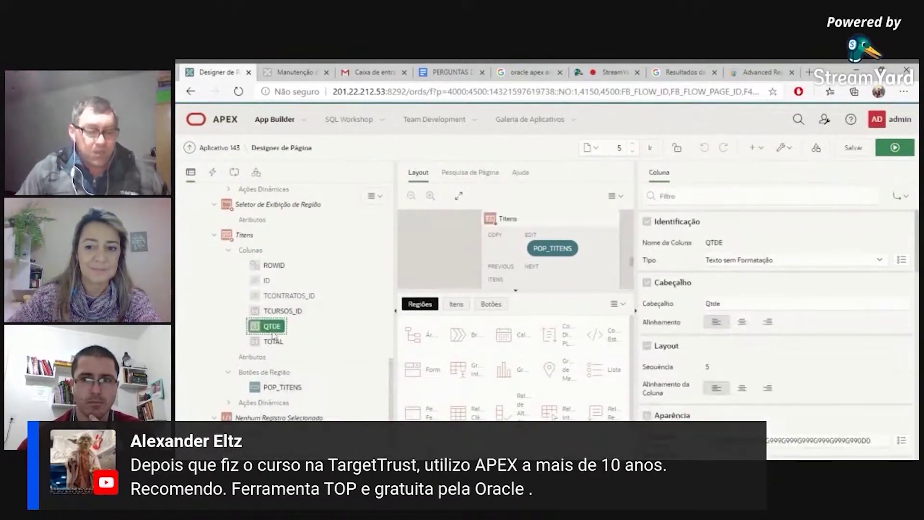
pyautogui.rightClick(269, 329)
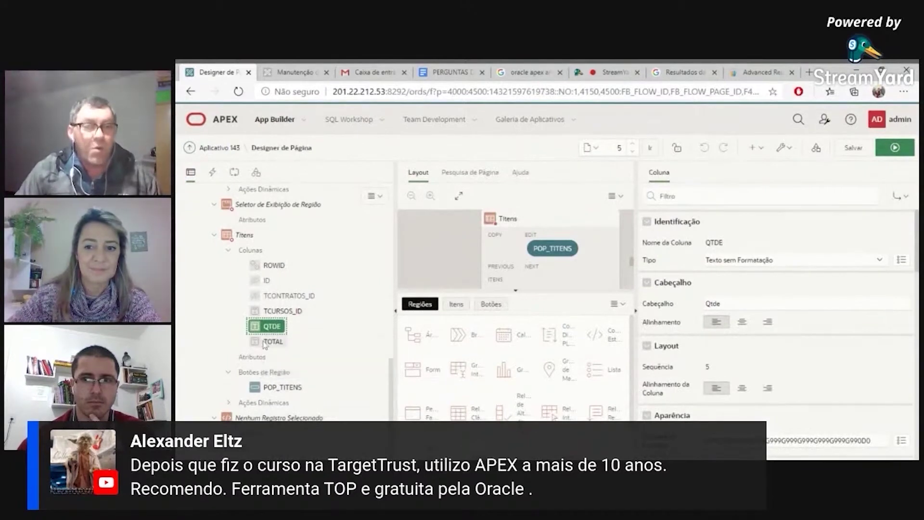
pyautogui.keyDown('ctrl'); pyautogui.click(270, 341); pyautogui.keyUp('ctrl')
pyautogui.rightClick(270, 343)
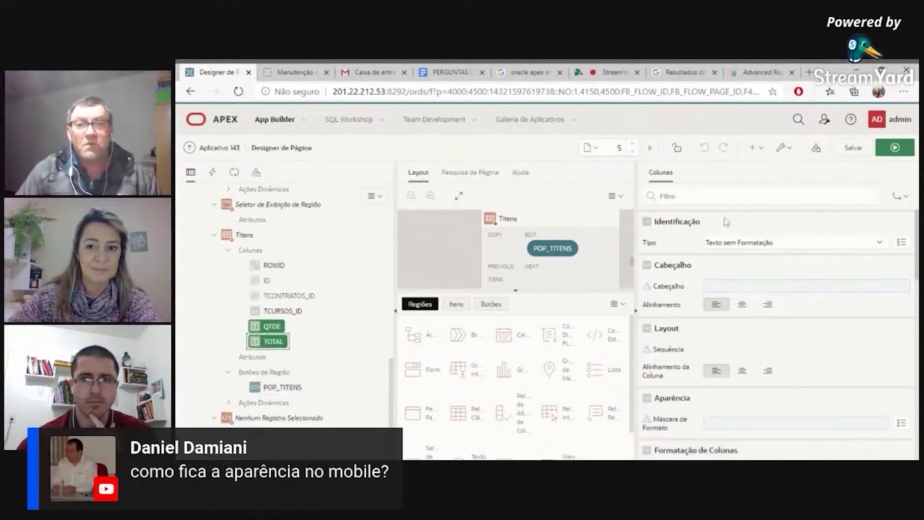
pyautogui.click(722, 196)
pyautogui.write('mas')
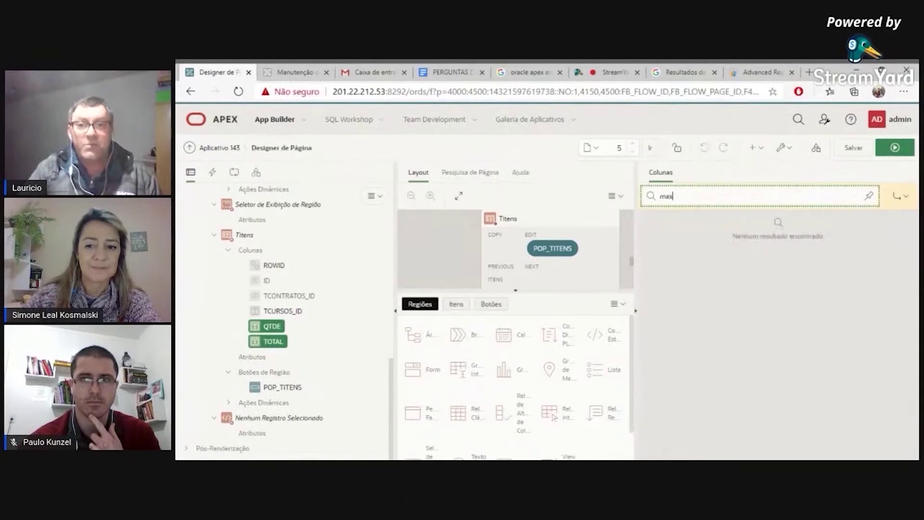
pyautogui.press('BackSpace')
pyautogui.press('BackSpace')
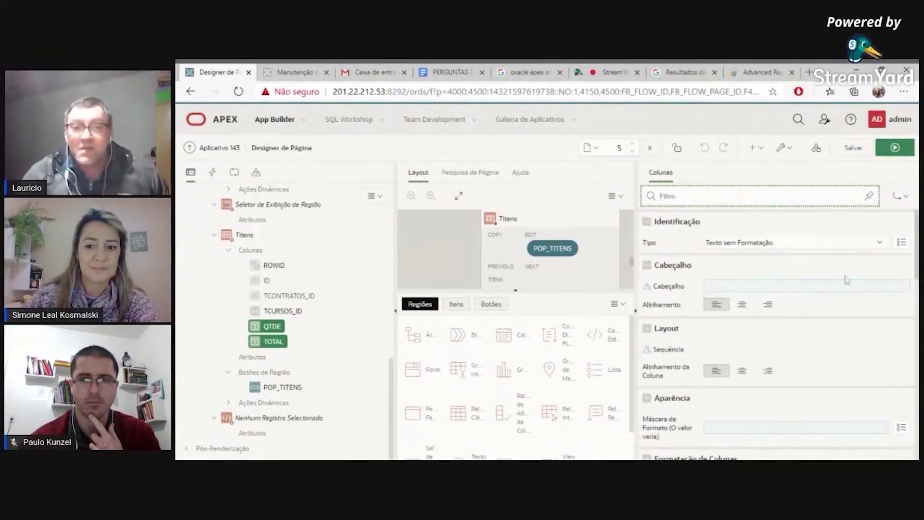
# Set the format mask of the QTDE and TOTAL columns to 999G999D99.
pyautogui.scroll(-1, 792, 308)
pyautogui.scroll(-4, 795, 316)
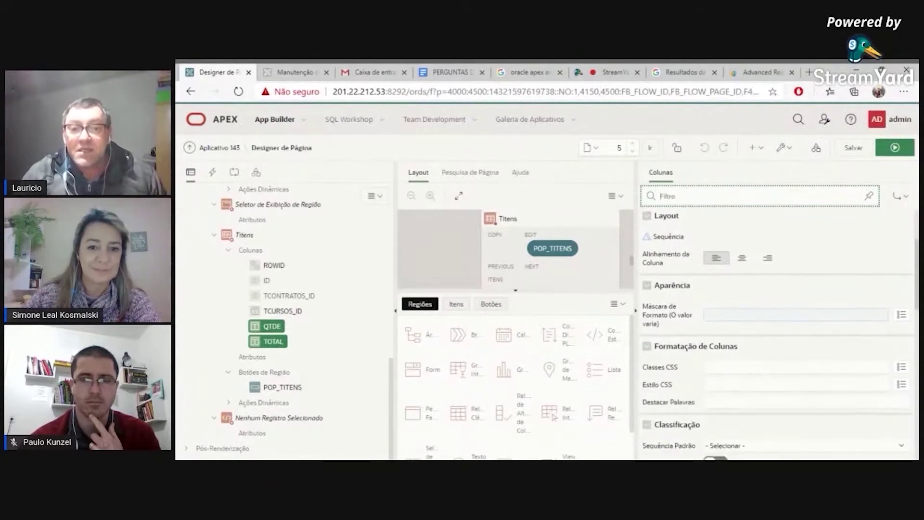
pyautogui.scroll(-5, 794, 316)
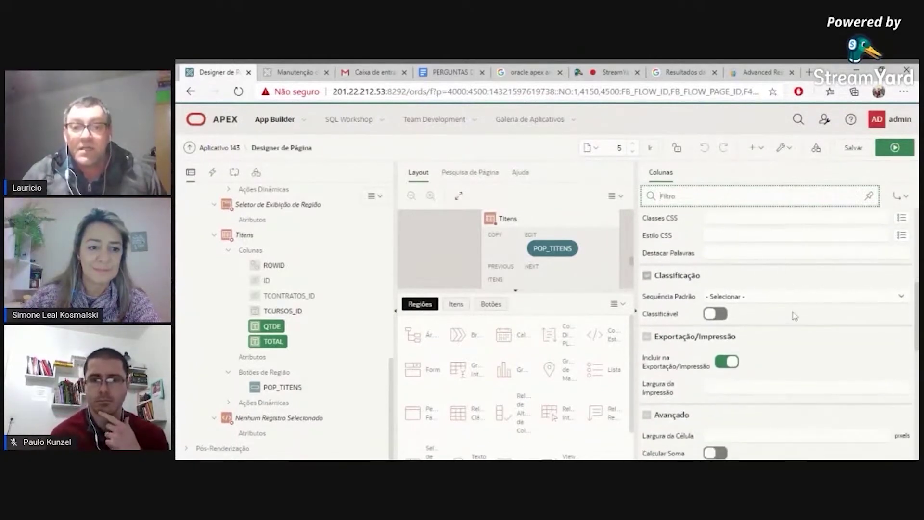
pyautogui.scroll(3, 795, 317)
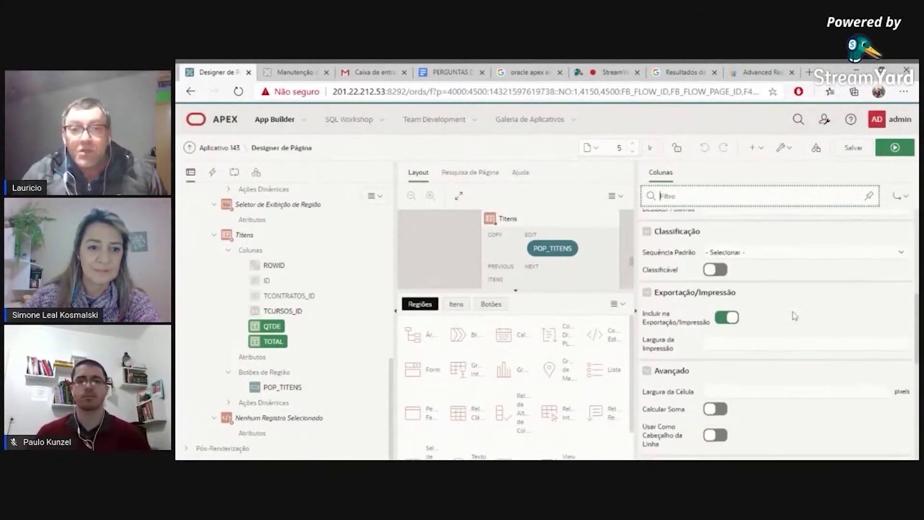
pyautogui.scroll(3, 795, 316)
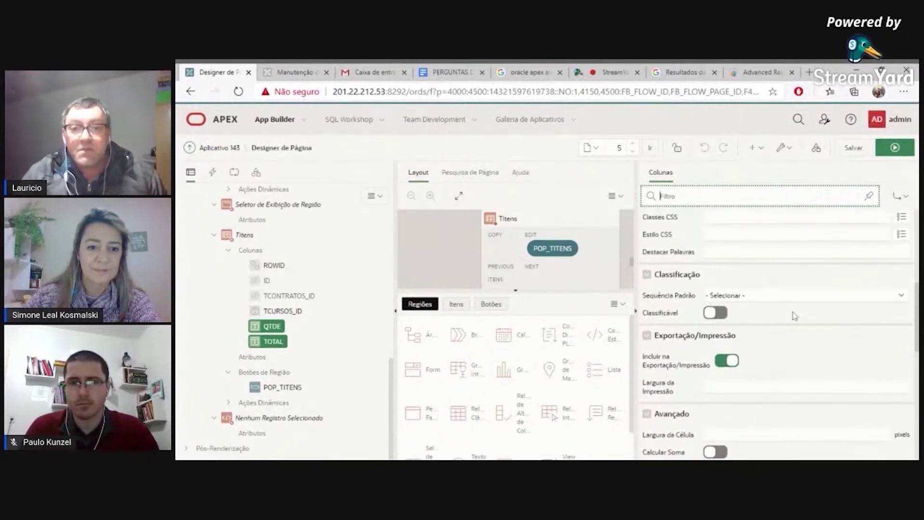
pyautogui.click(800, 279)
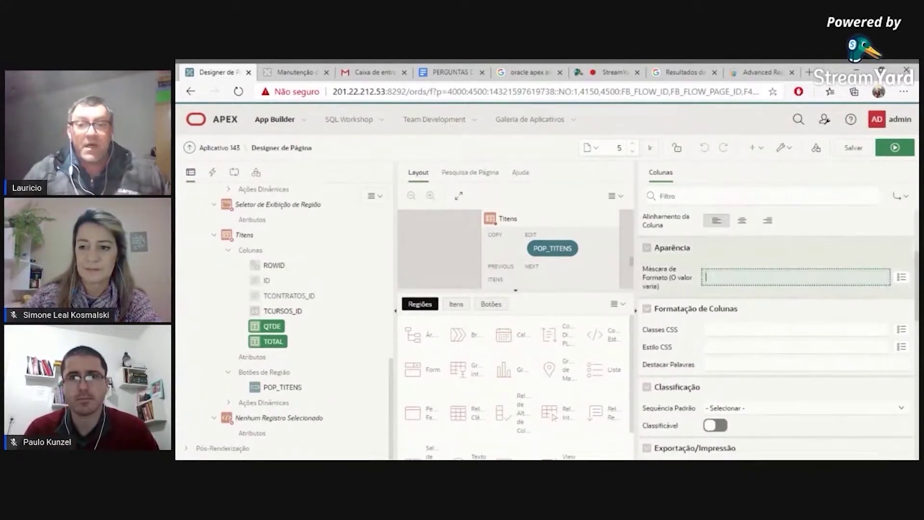
pyautogui.write('999')
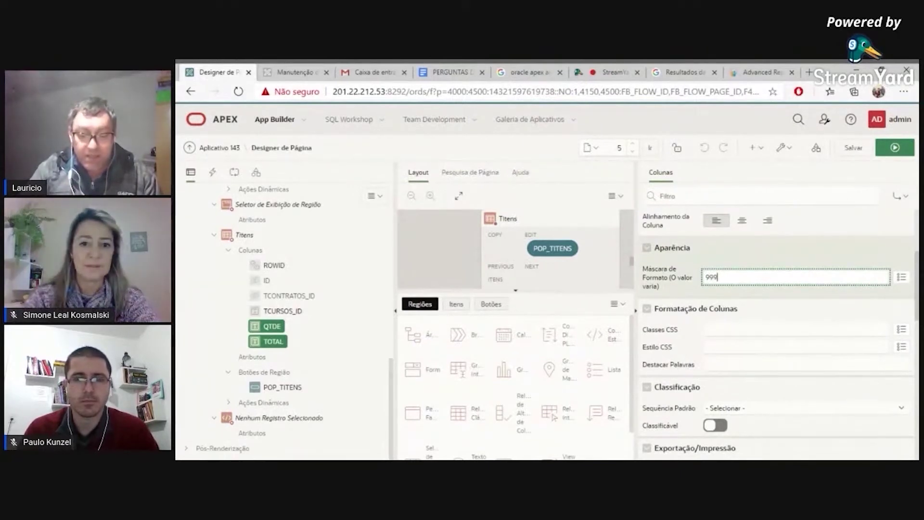
pyautogui.write('G999D99')
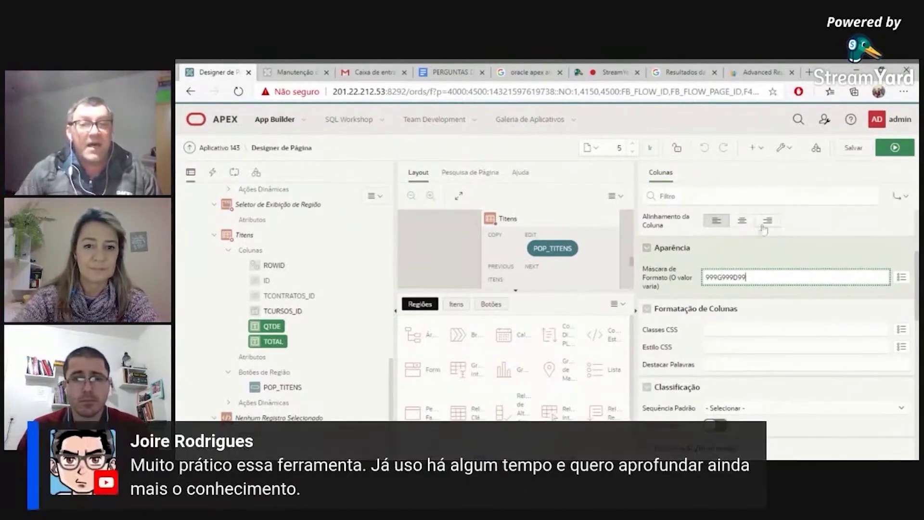
# Right-align the values of the QTDE and TOTAL columns, save and run the page, and check the Titens items.
pyautogui.click(768, 228)
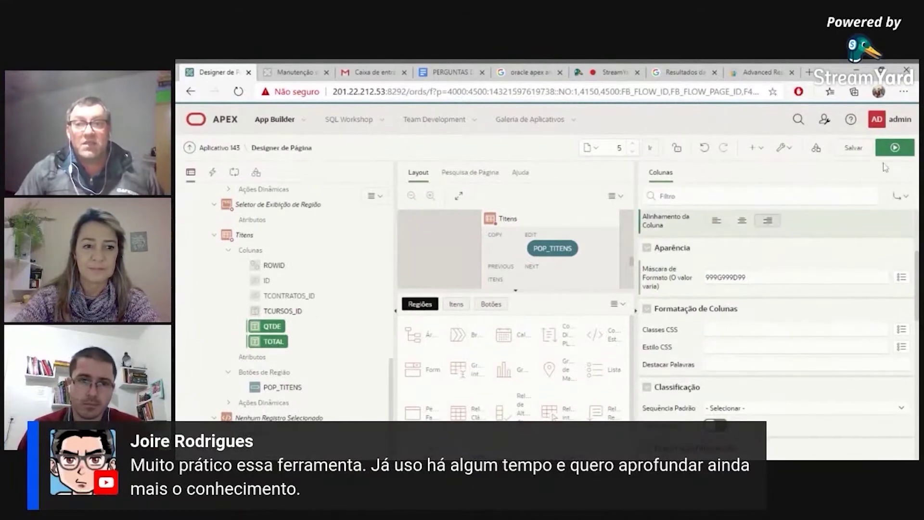
pyautogui.click(895, 153)
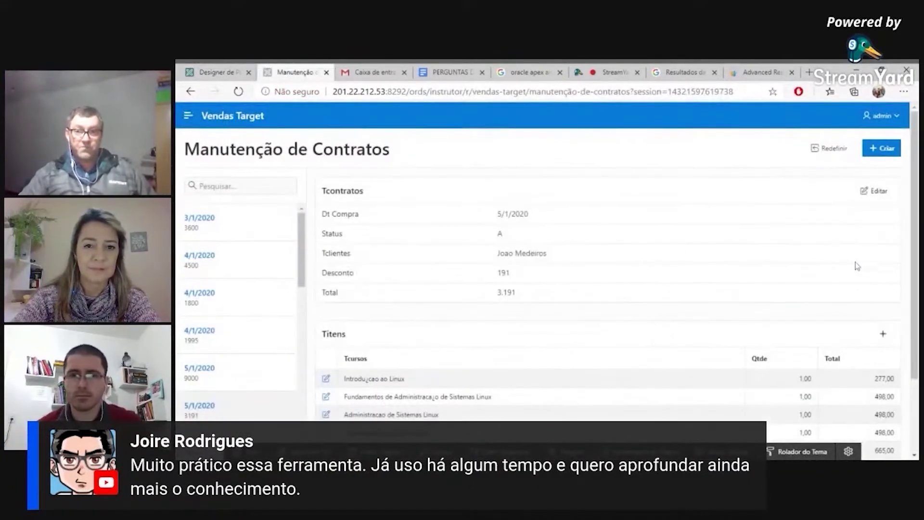
pyautogui.scroll(-1, 835, 336)
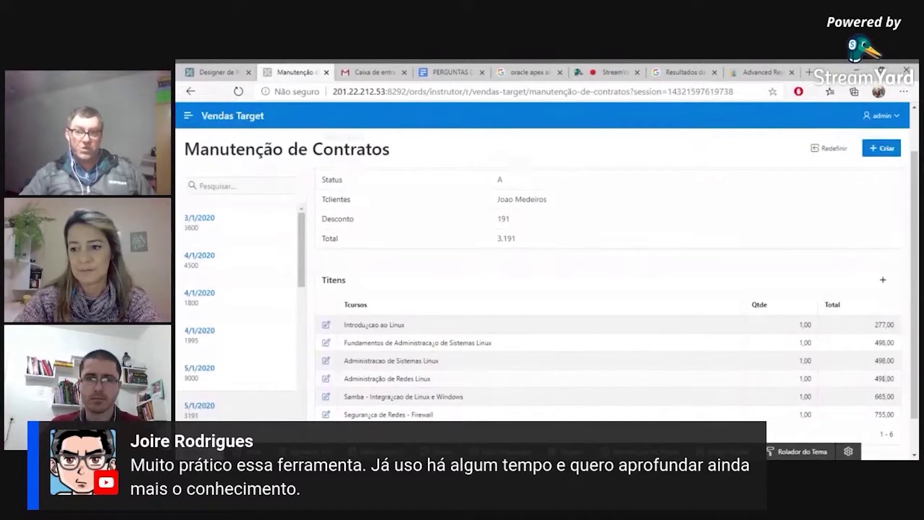
pyautogui.scroll(-1, 824, 378)
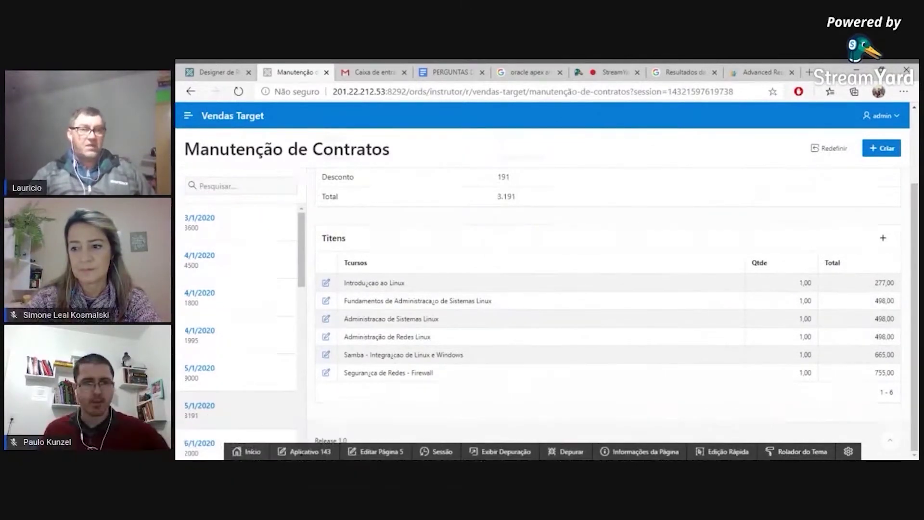
# Go to the Cadastro de Clientes page and collapse the navigation menu.
pyautogui.click(187, 117)
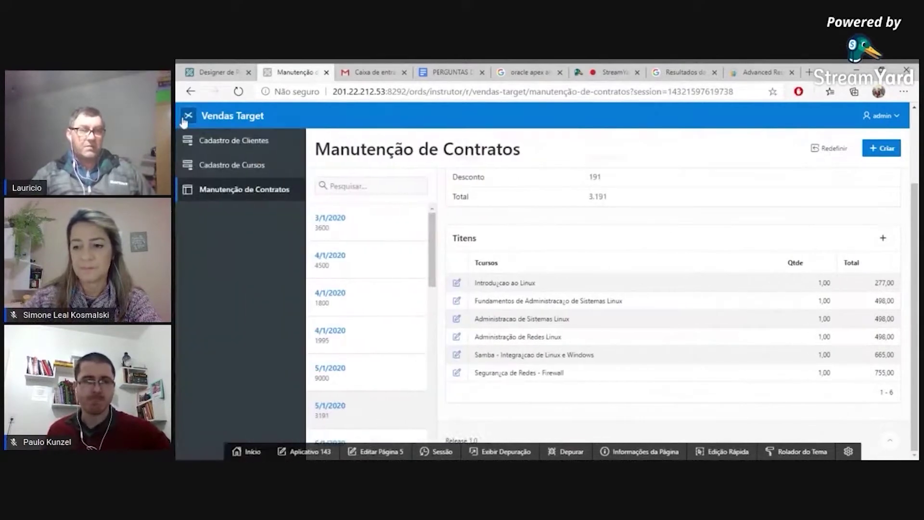
pyautogui.click(235, 149)
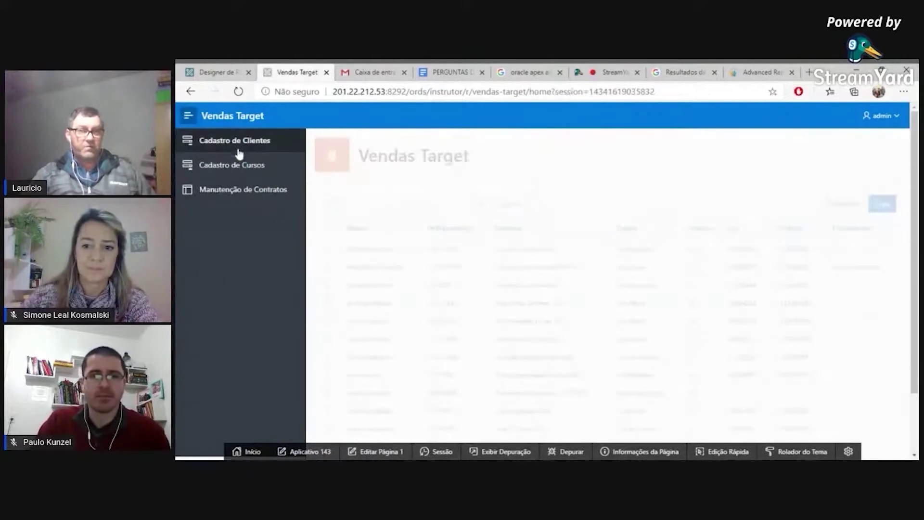
pyautogui.click(190, 119)
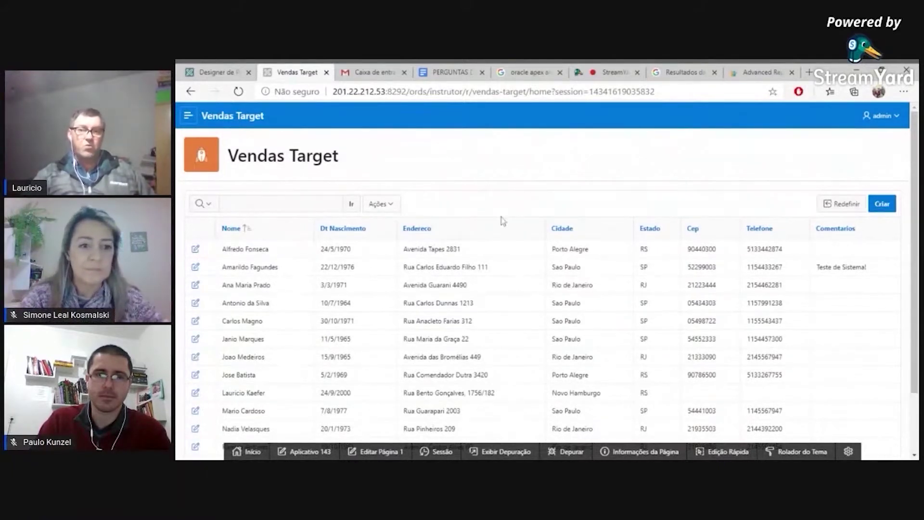
# Hide the Comentarios column in the customer report and sort the report by Cidade in ascending order.
pyautogui.click(836, 228)
pyautogui.click(854, 252)
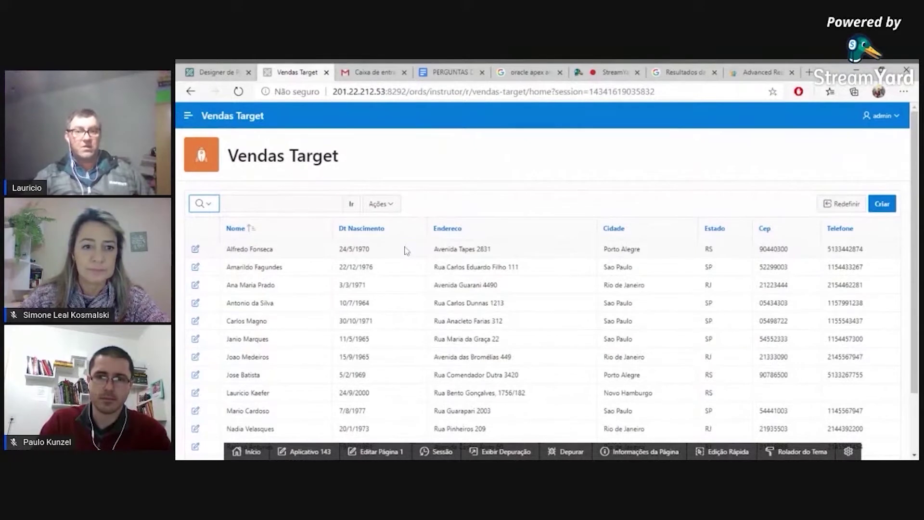
pyautogui.click(619, 229)
pyautogui.click(608, 257)
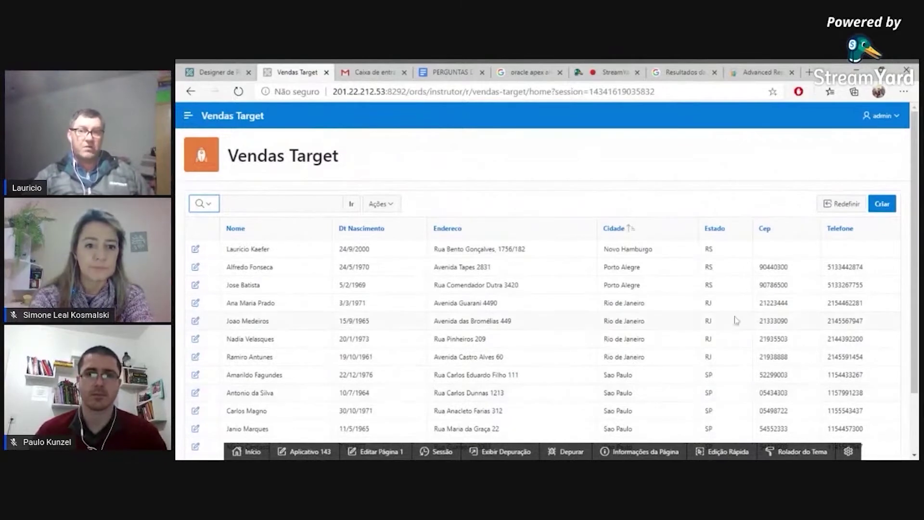
# Filter the customer report to Estado RS, and disable that filter without deleting it.
pyautogui.click(716, 232)
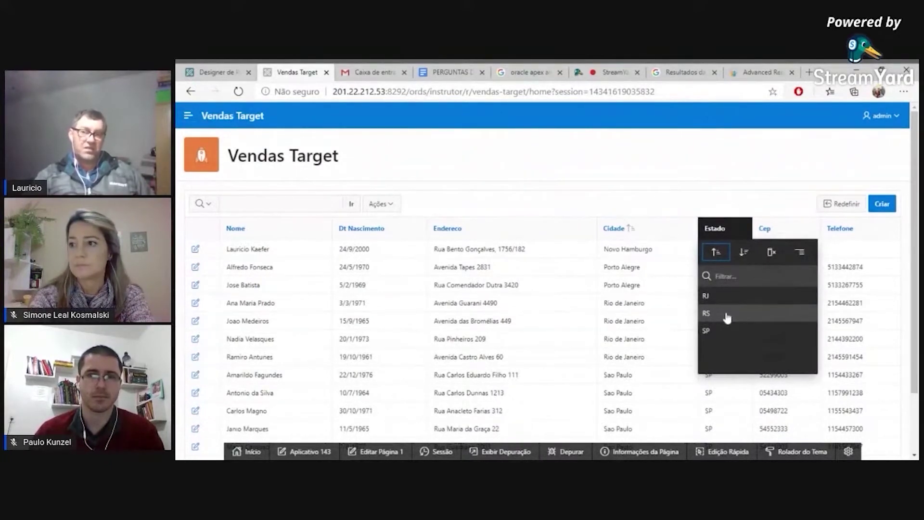
pyautogui.click(727, 314)
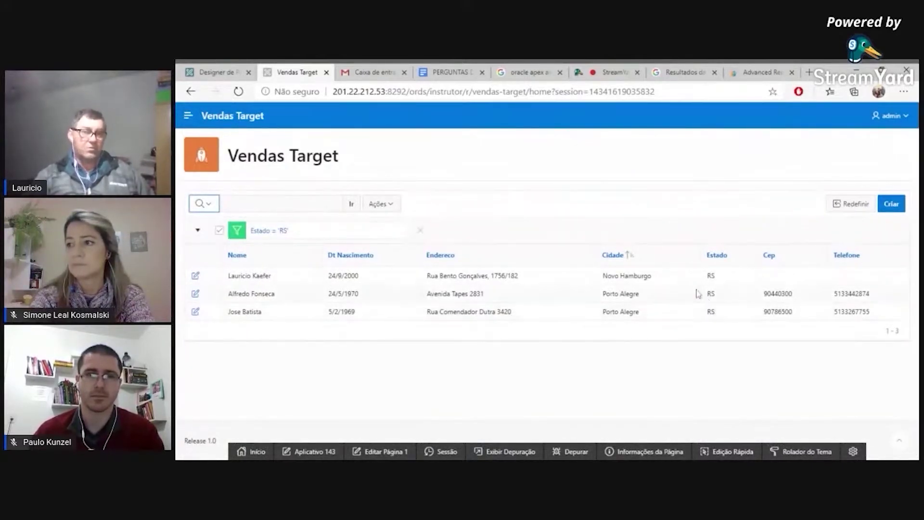
pyautogui.click(220, 233)
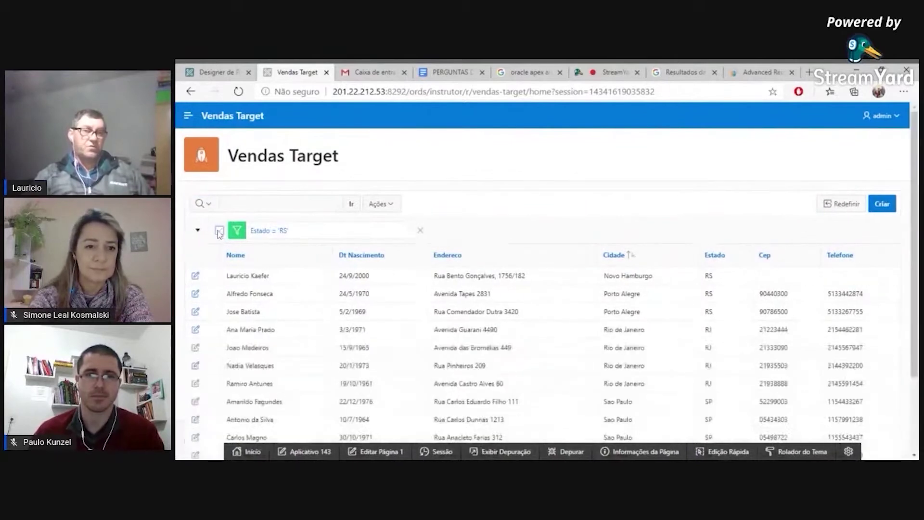
# Remove the disabled Estado = 'RS' filter from the customer report.
pyautogui.click(421, 233)
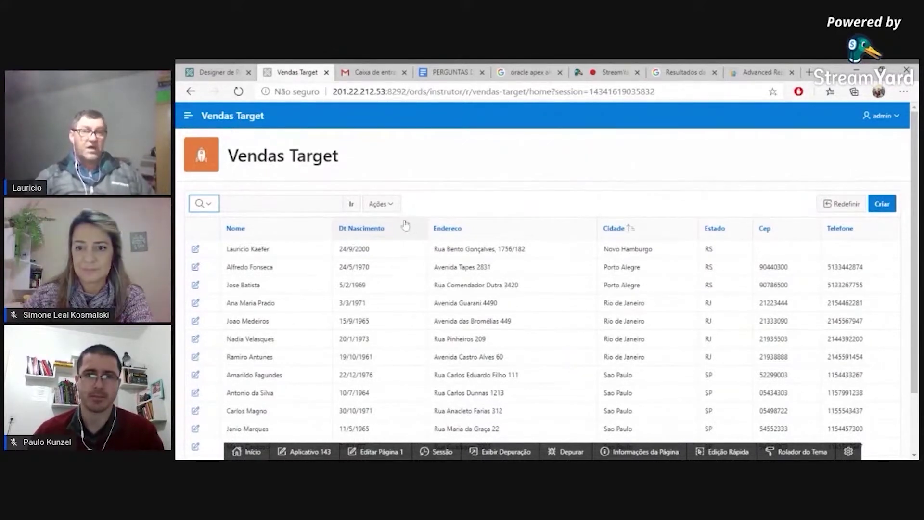
pyautogui.click(381, 204)
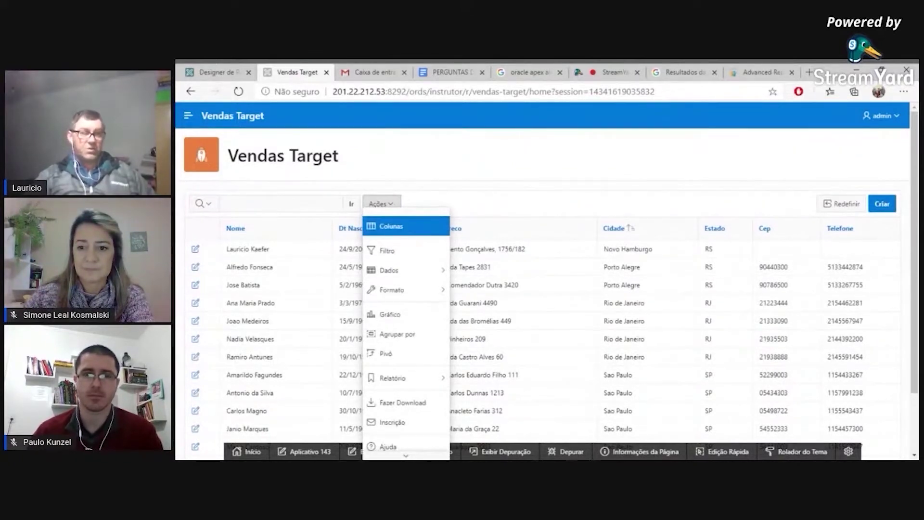
pyautogui.moveTo(423, 270)
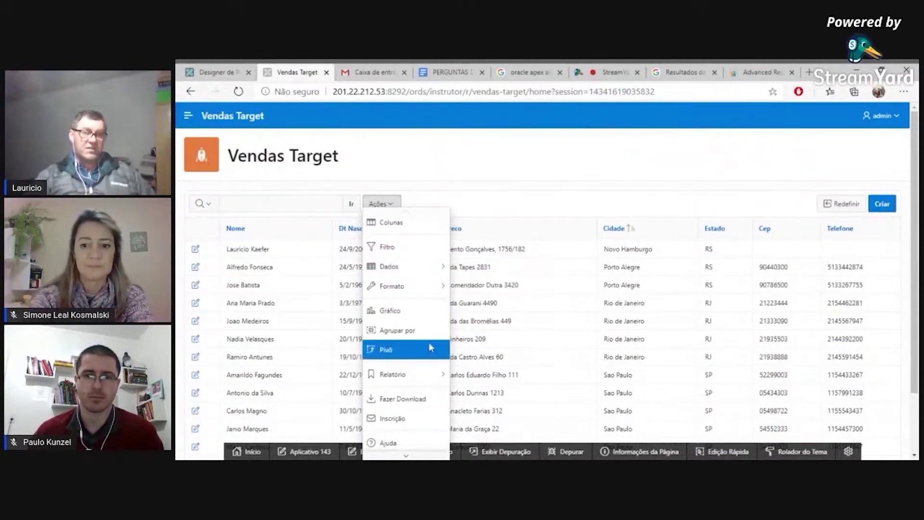
pyautogui.scroll(1, 429, 360)
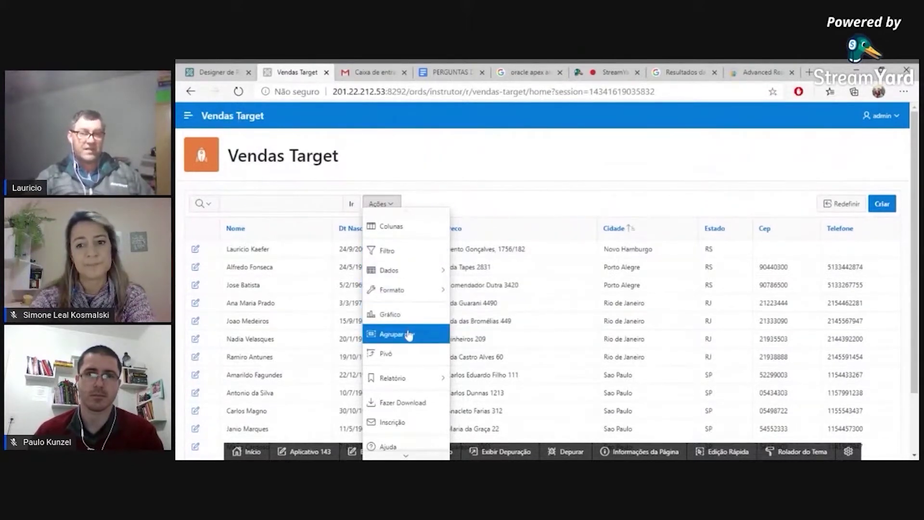
pyautogui.moveTo(412, 380)
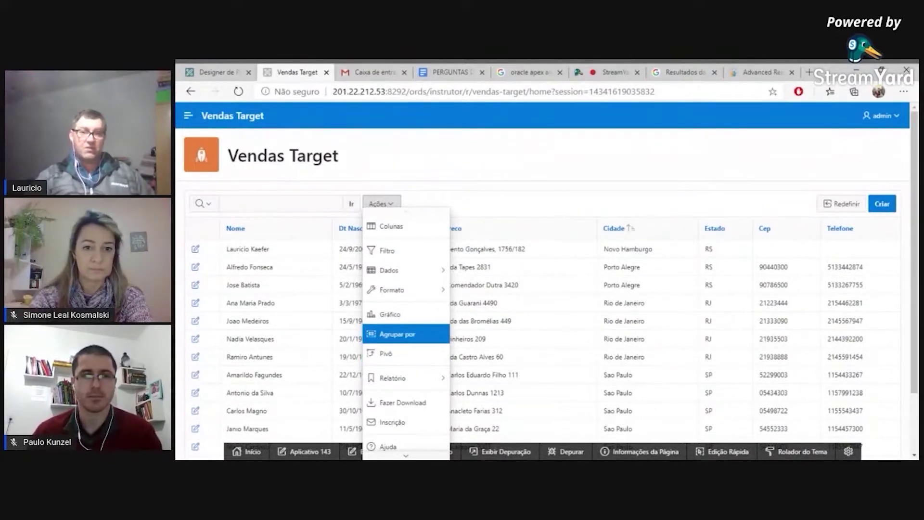
pyautogui.click(480, 159)
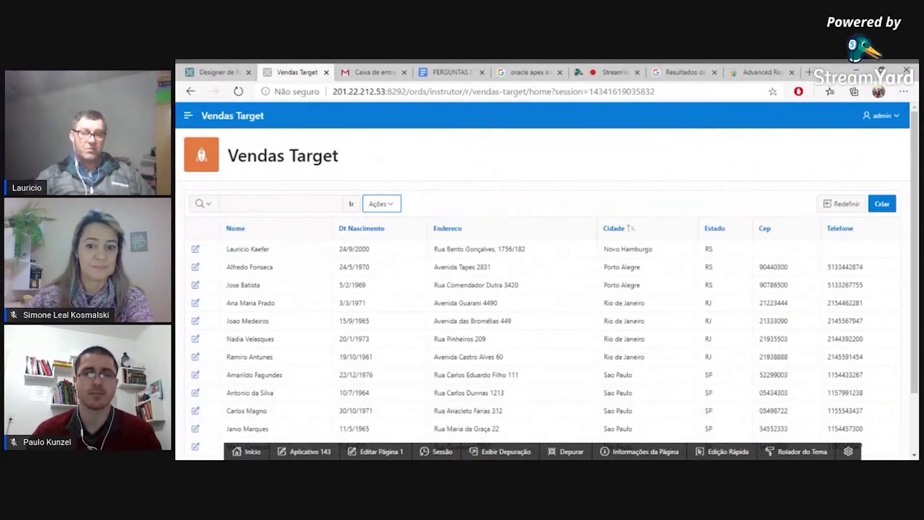
pyautogui.hotkey('alt', 'Tab')
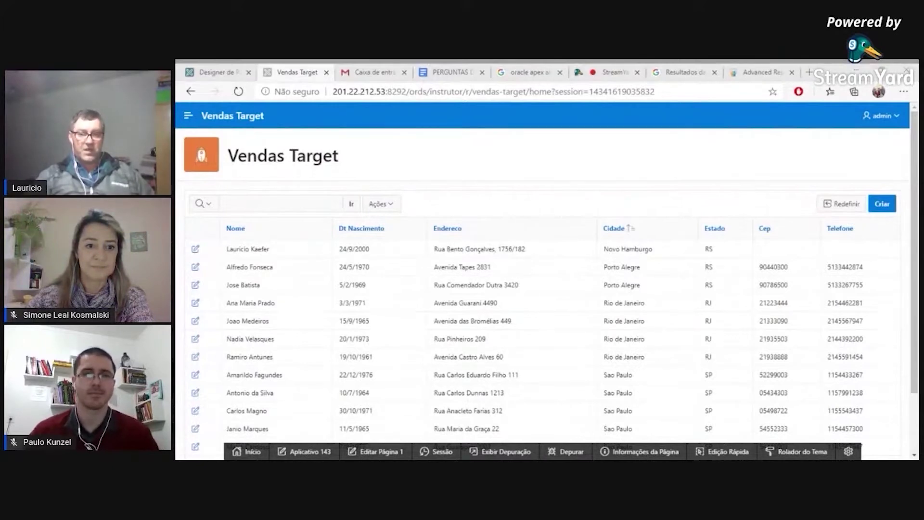